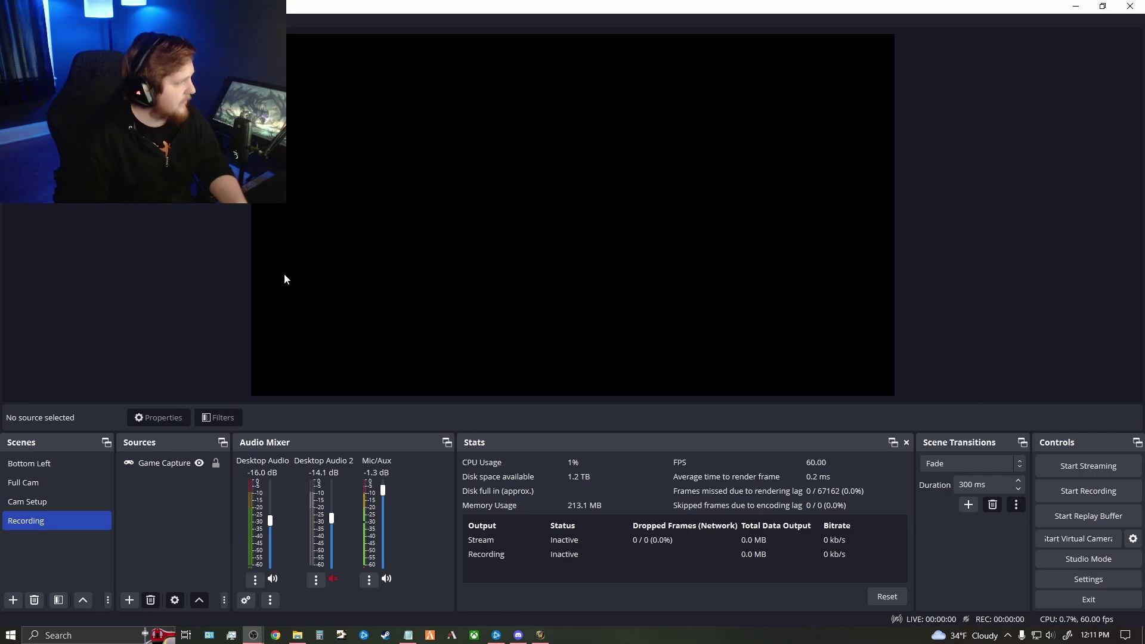
Open Settings on the General page, leaving the theme at Yami (Default).
click(1081, 587)
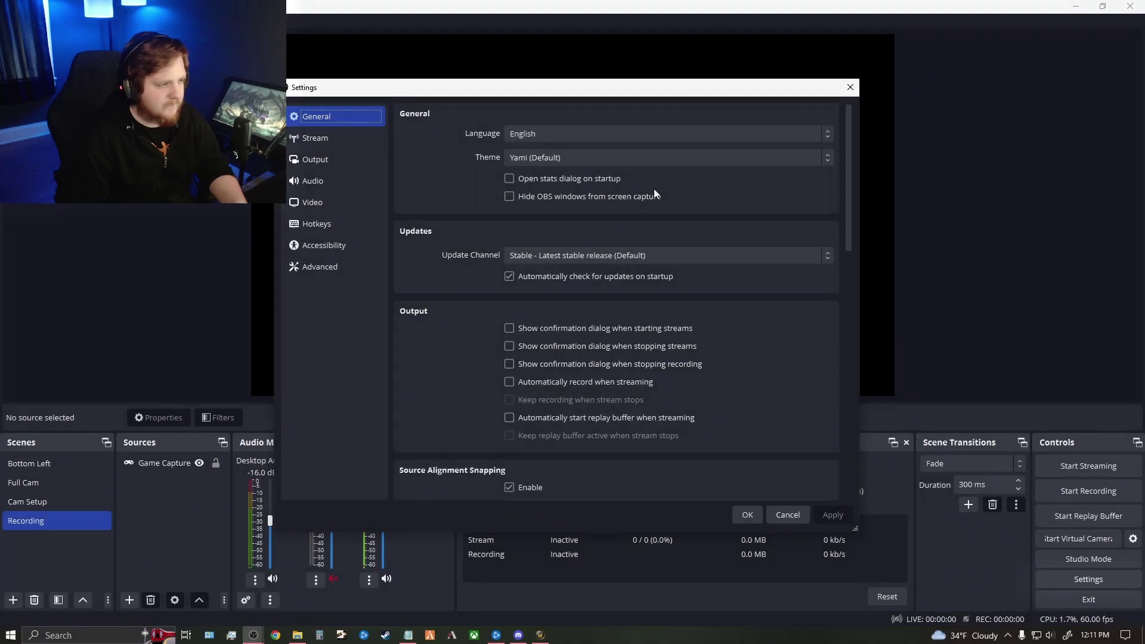
drag(540, 89, 599, 107)
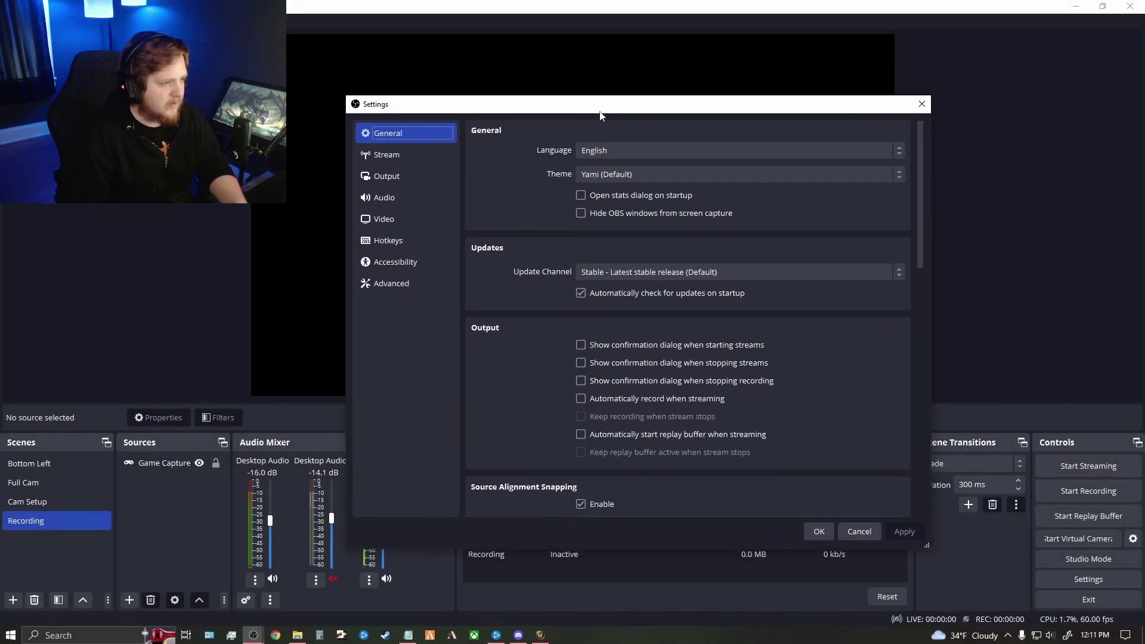
click(647, 178)
click(647, 178)
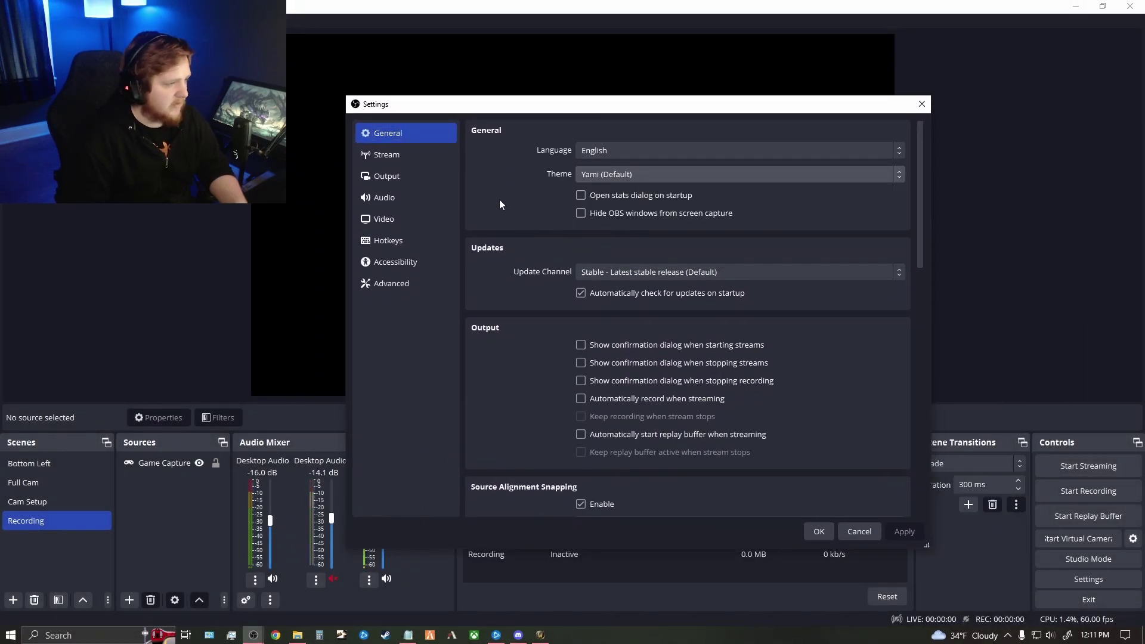
drag(644, 109, 706, 94)
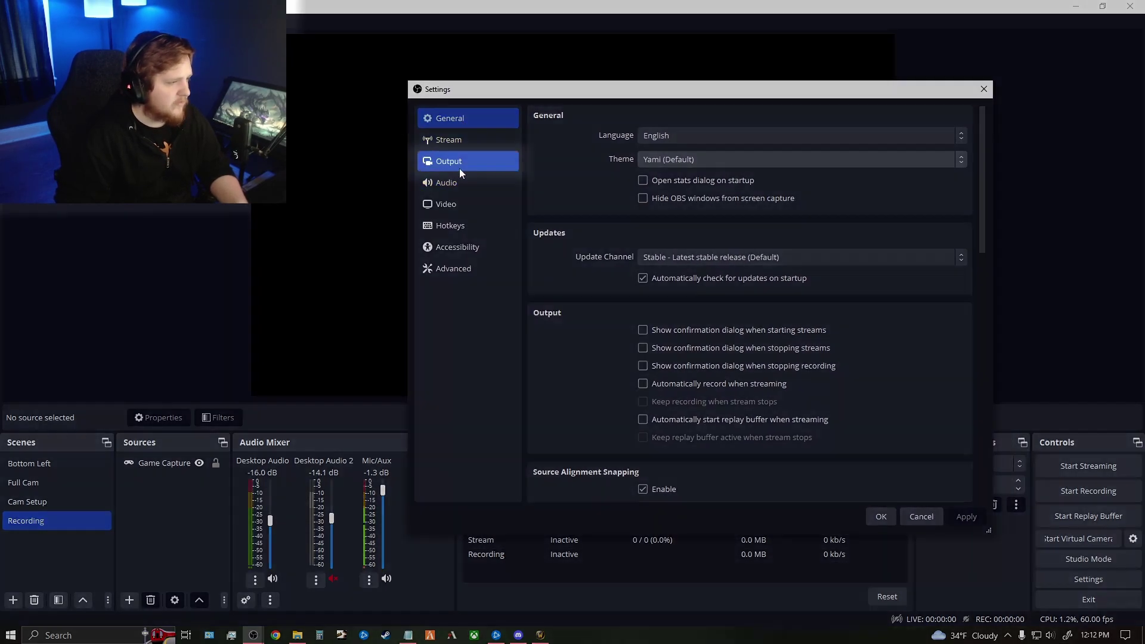
Show Advanced output mode's Recording tab and check the V:/Videos/Raw Dump Tab recording path.
click(459, 169)
click(747, 115)
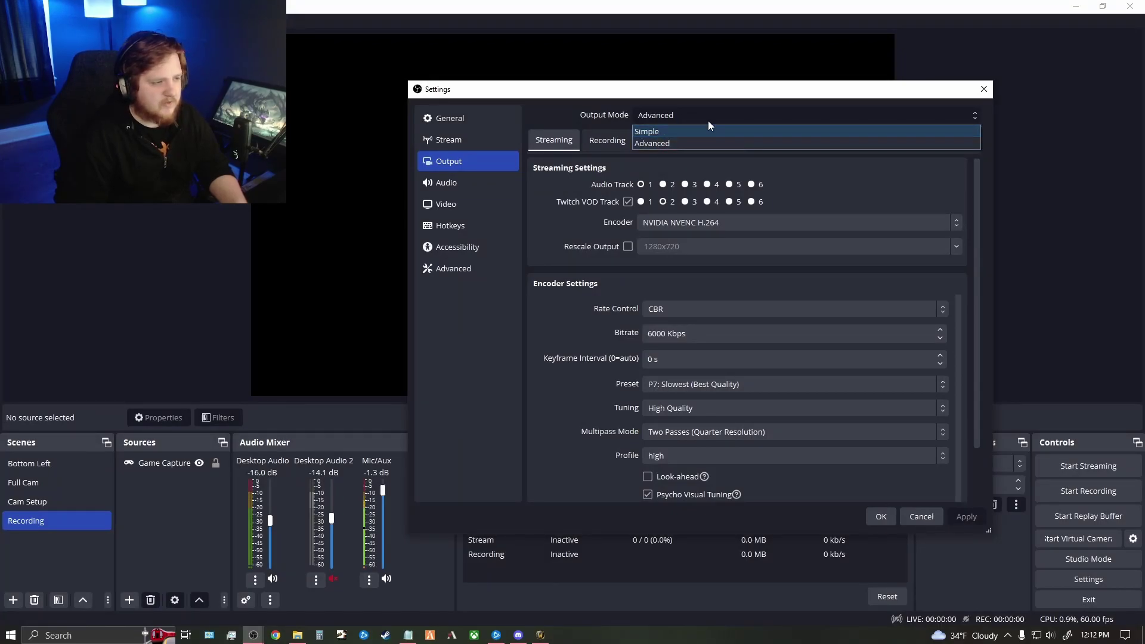
click(701, 117)
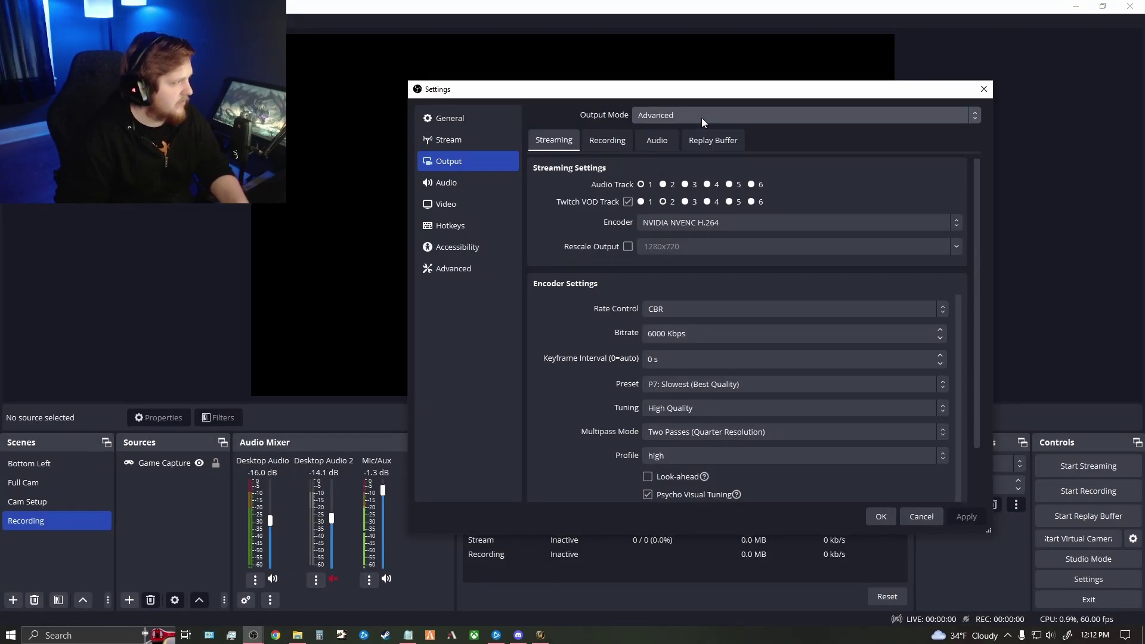
click(603, 147)
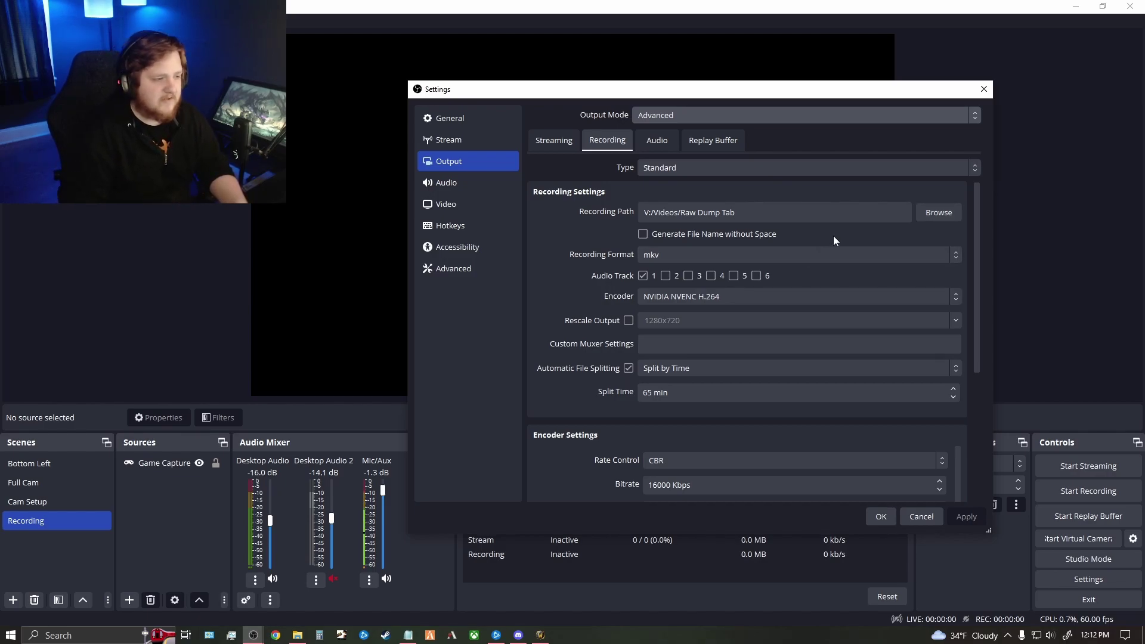
double_click(657, 214)
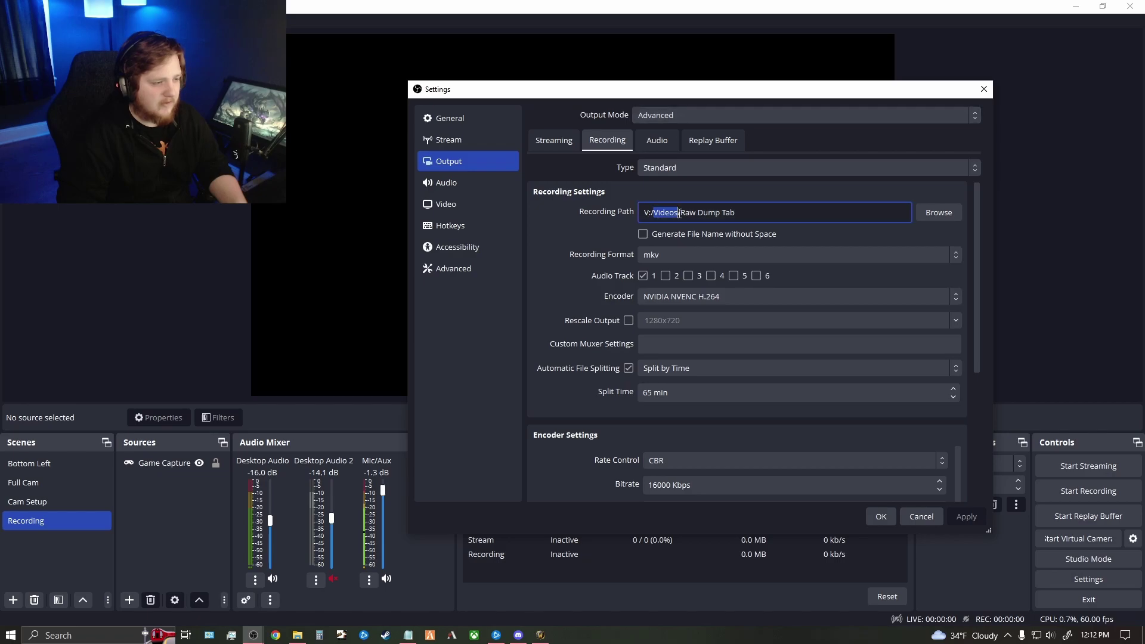
drag(680, 213, 736, 213)
click(807, 234)
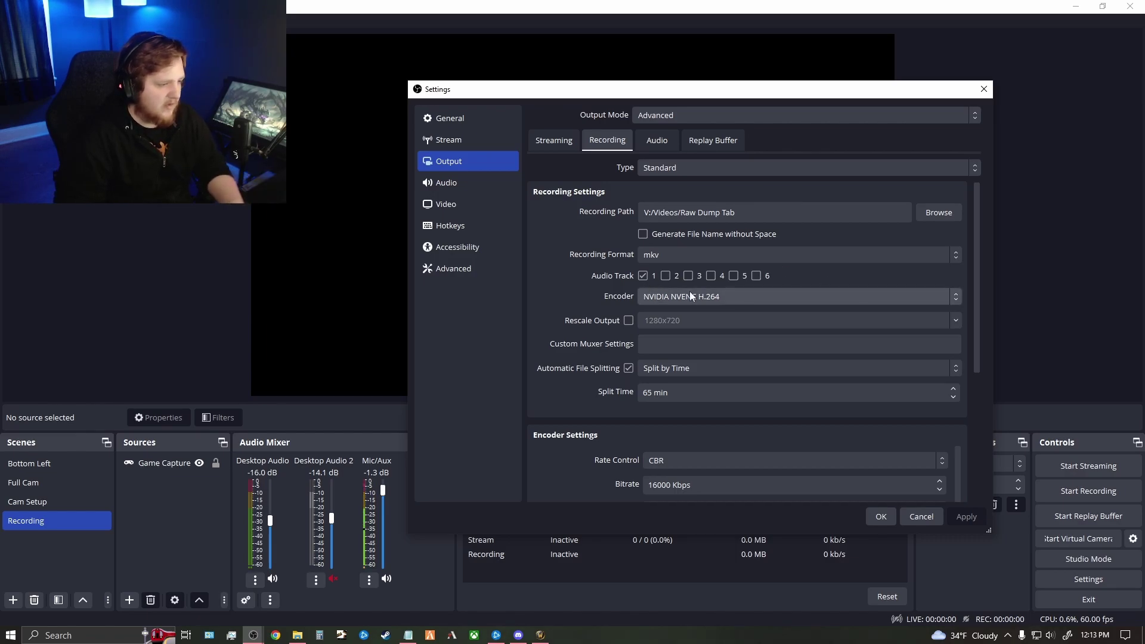
scroll(656, 274, down, 1)
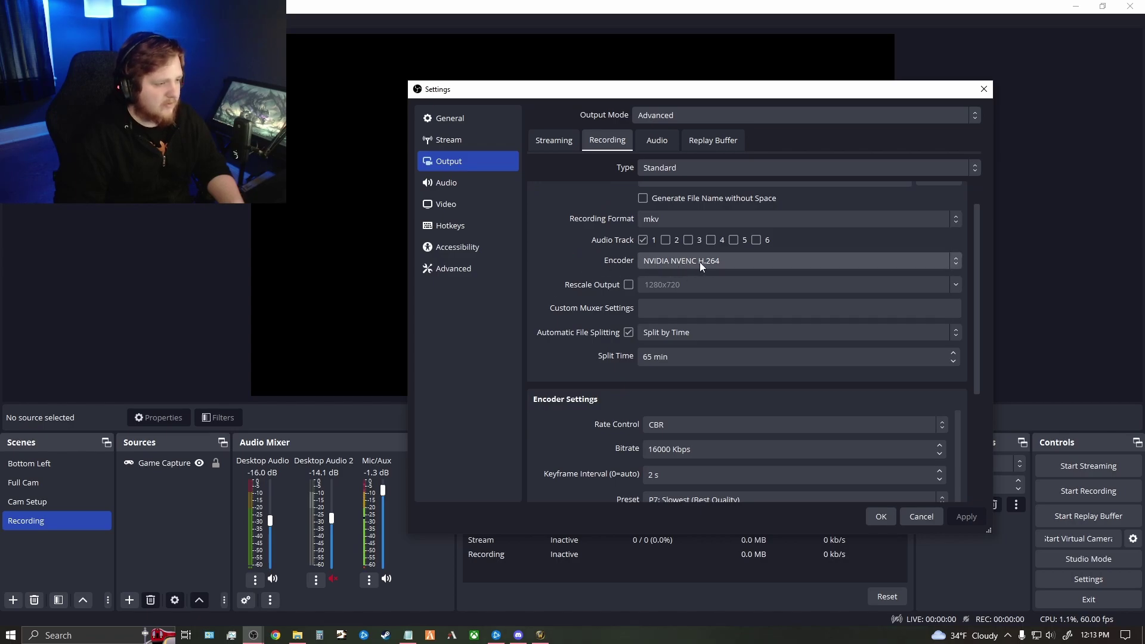
click(747, 263)
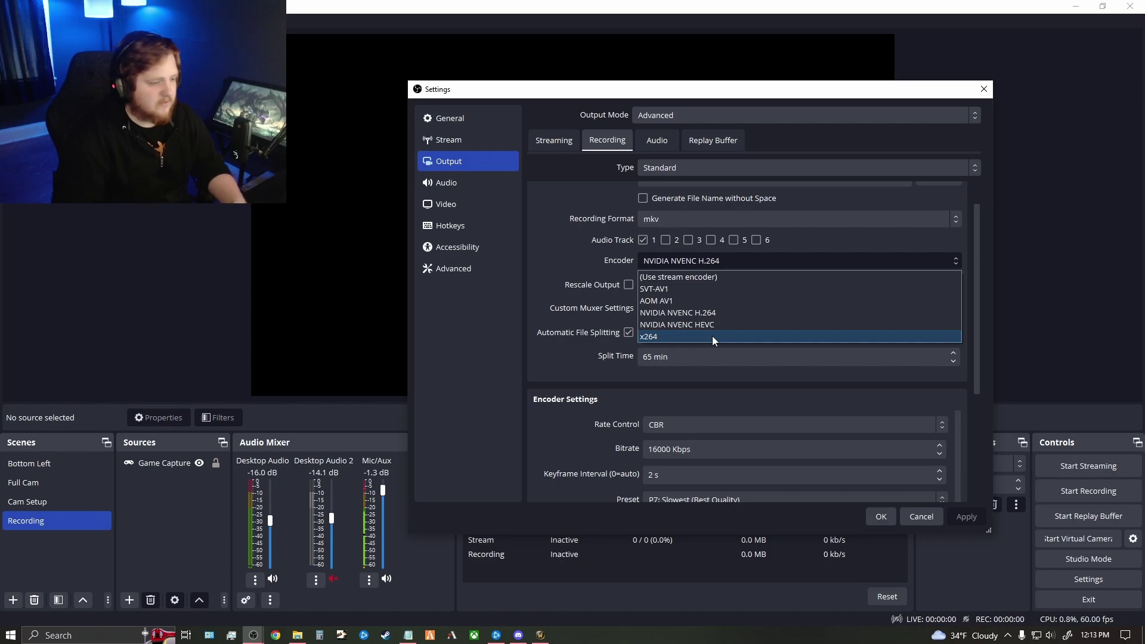
click(665, 266)
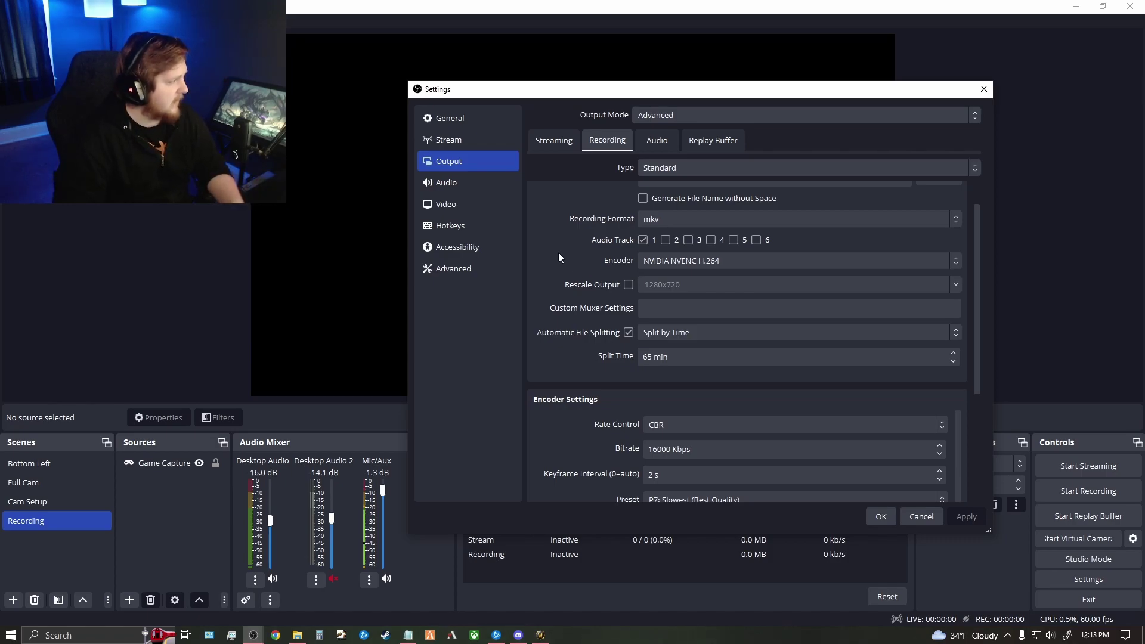
scroll(562, 249, down, 3)
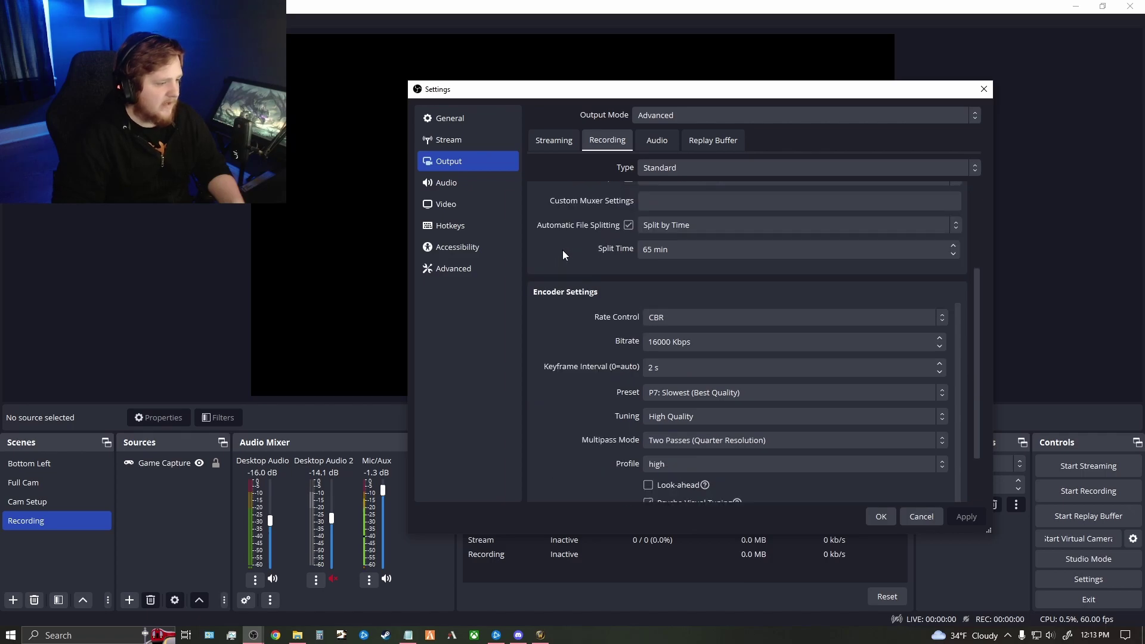
scroll(563, 249, down, 1)
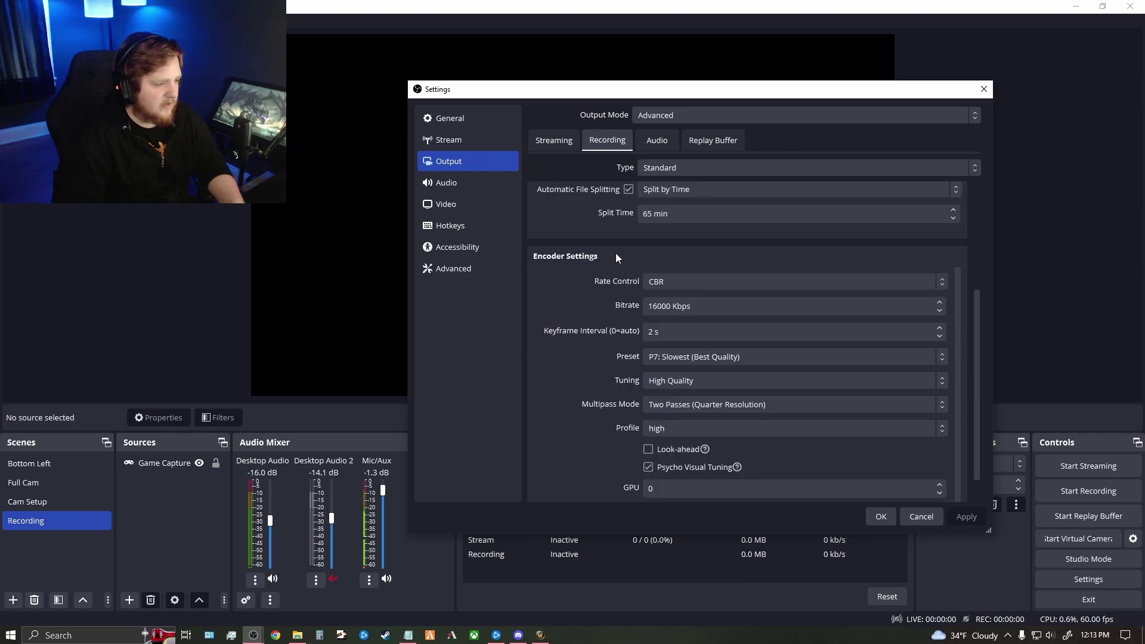
scroll(614, 253, down, 1)
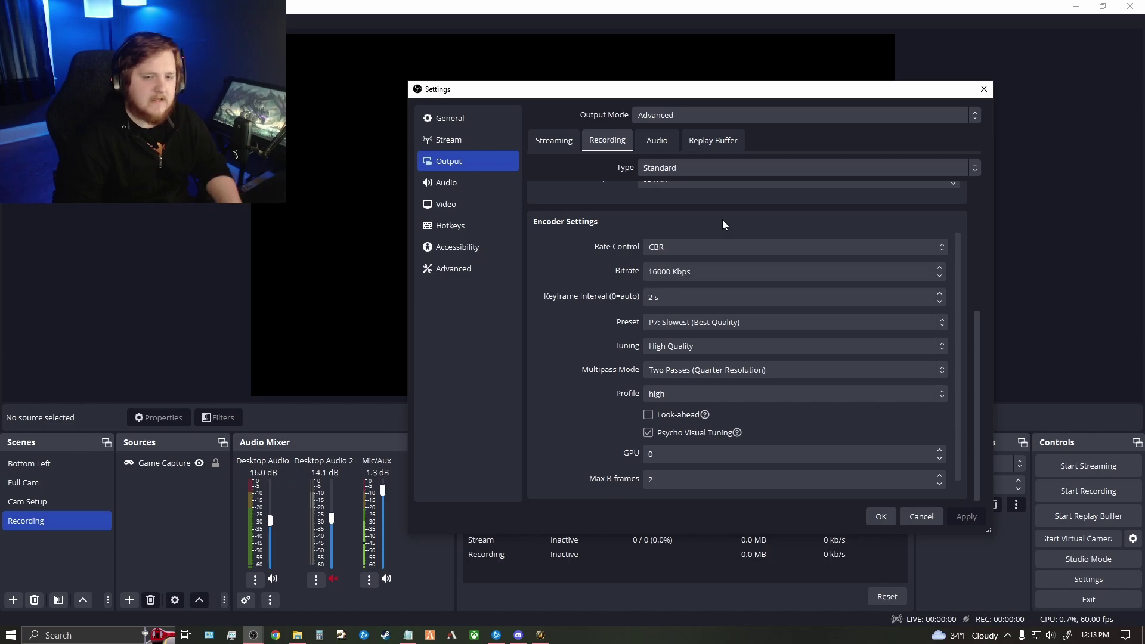
scroll(619, 245, down, 1)
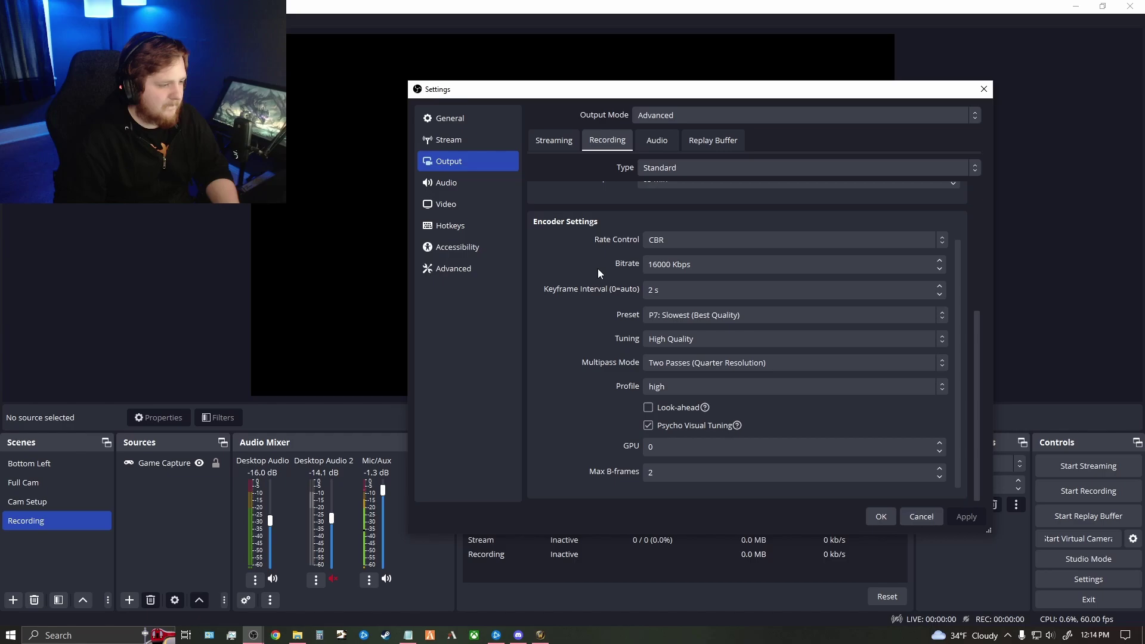
Keep the P7: Slowest preset and High Quality tuning, then go to the Audio page.
click(694, 316)
click(619, 320)
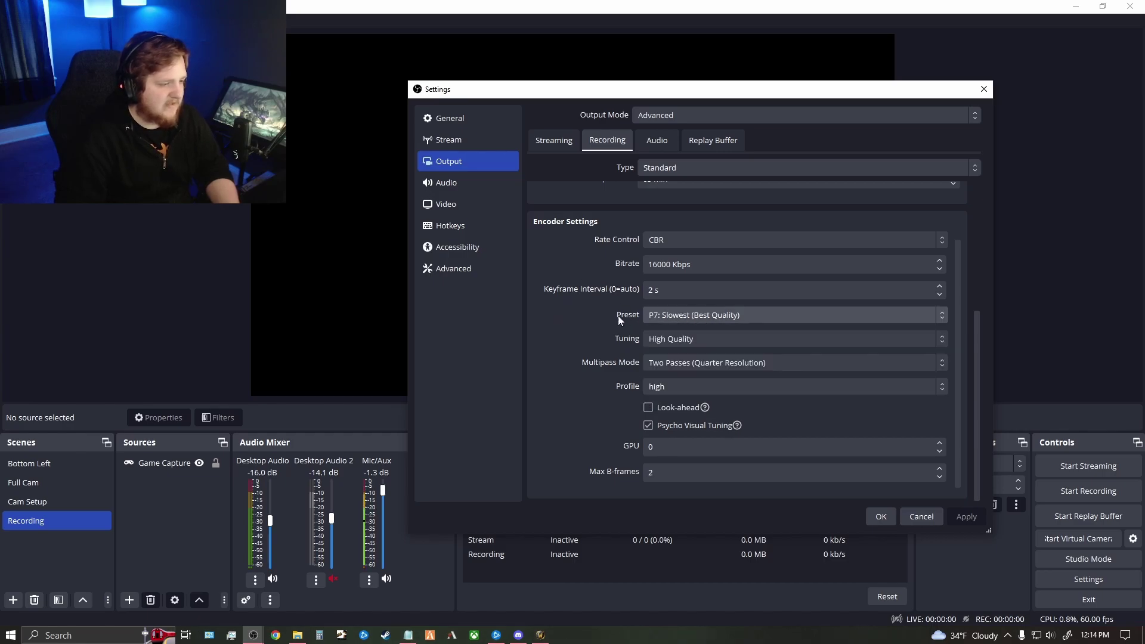
click(691, 338)
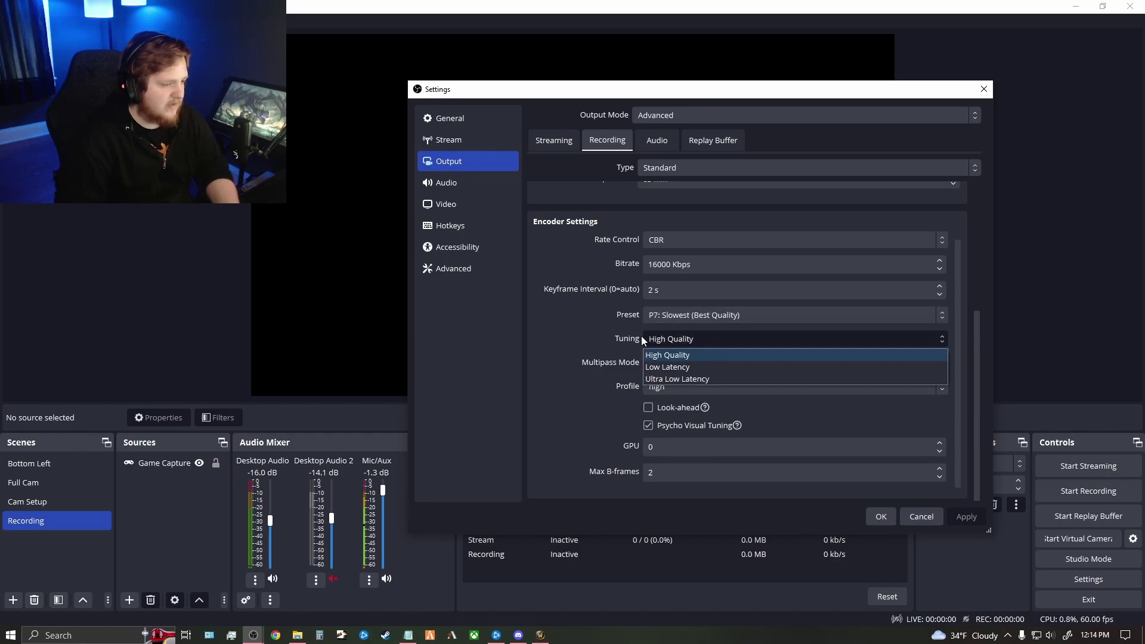
click(684, 342)
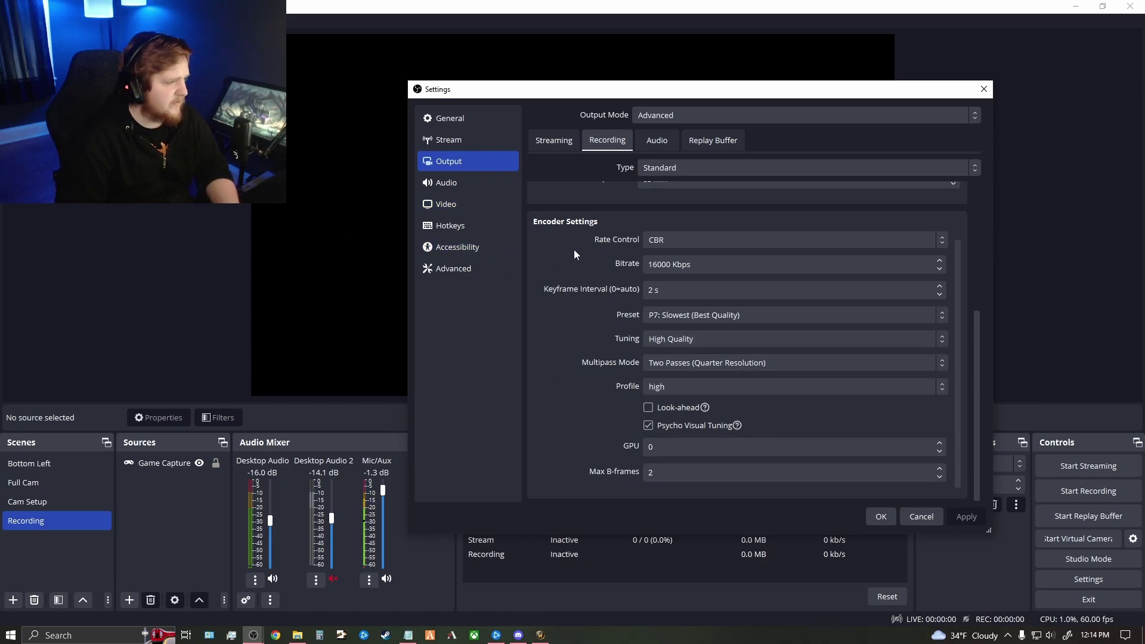
click(463, 180)
drag(542, 94, 477, 109)
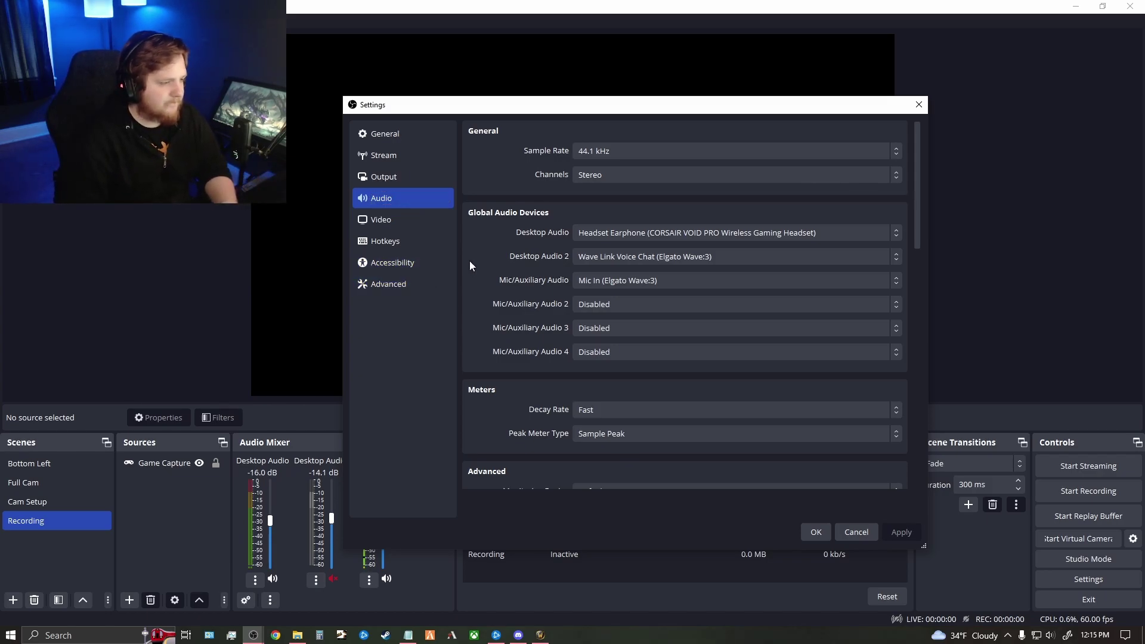
click(597, 235)
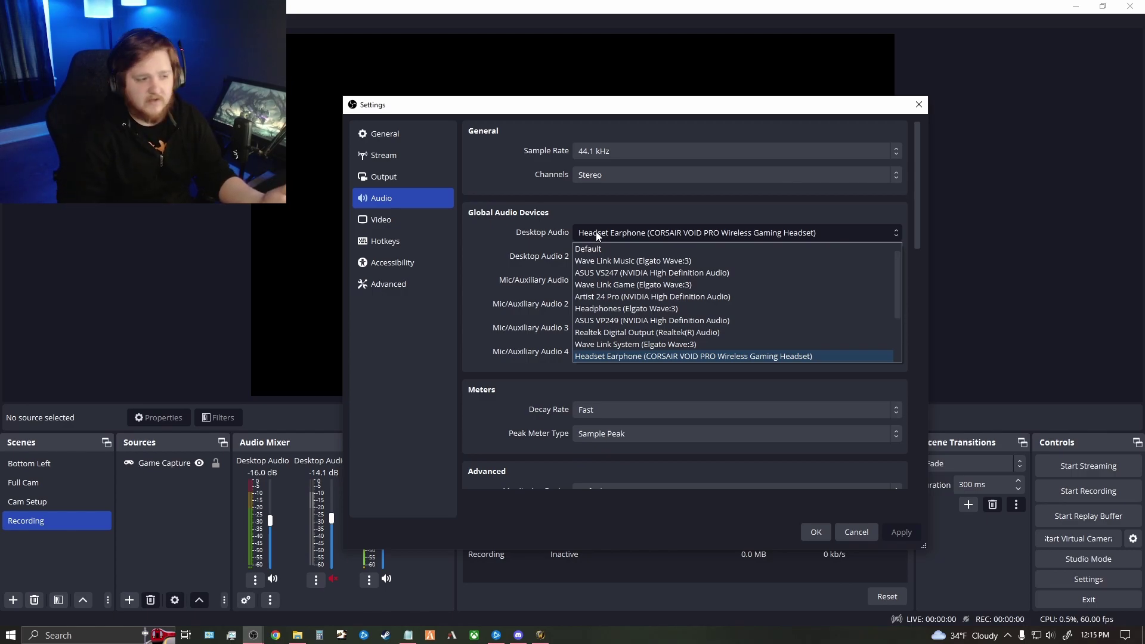
click(609, 233)
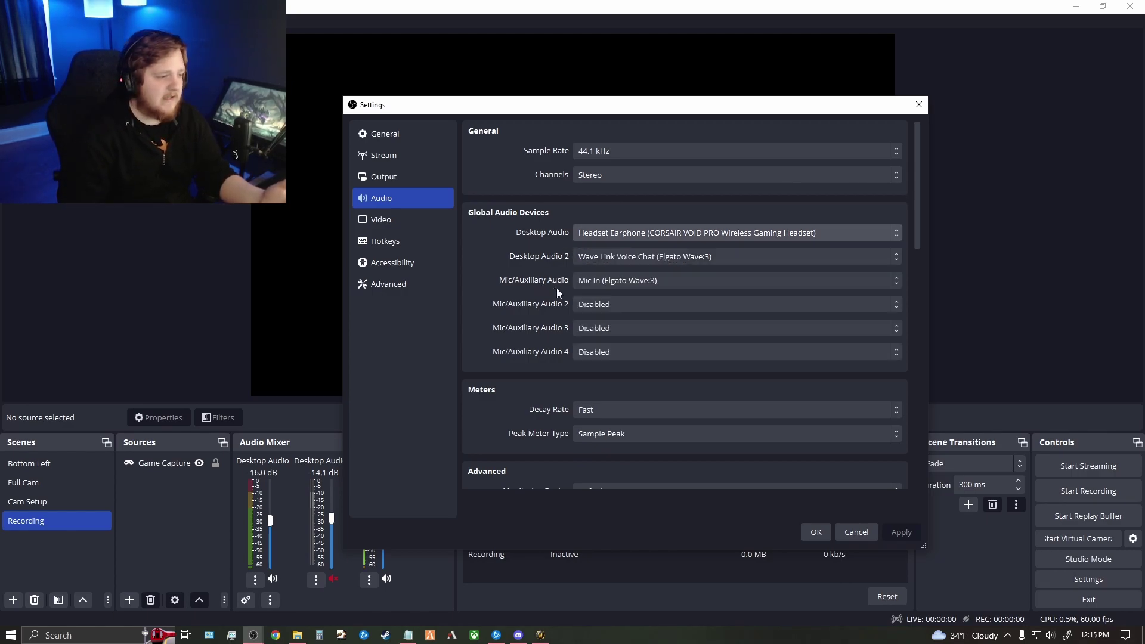
click(638, 282)
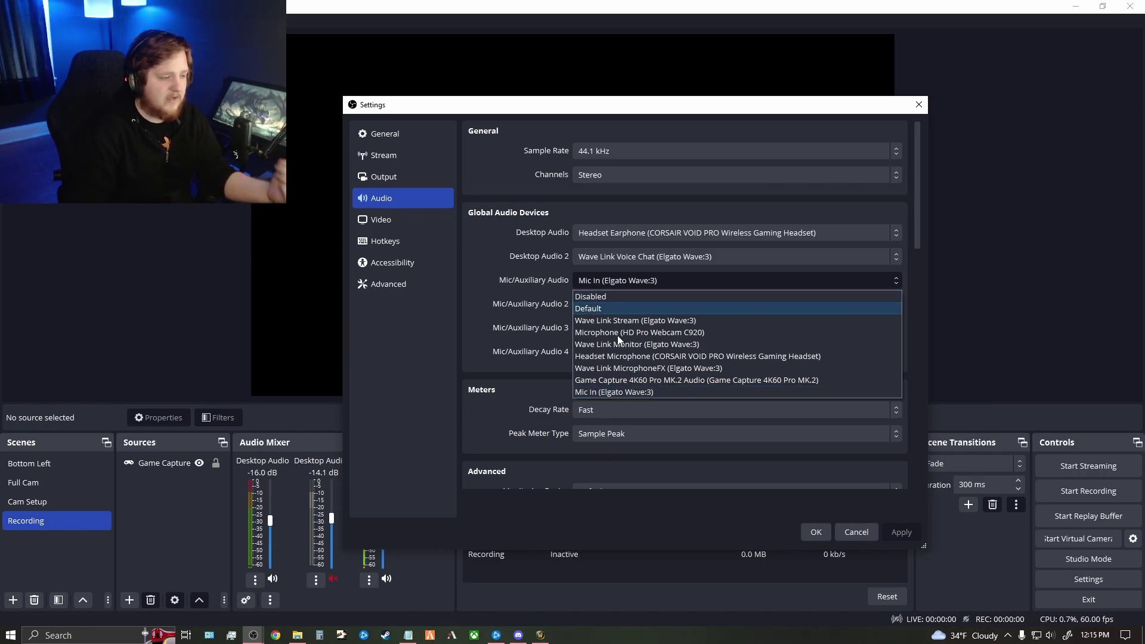
click(624, 280)
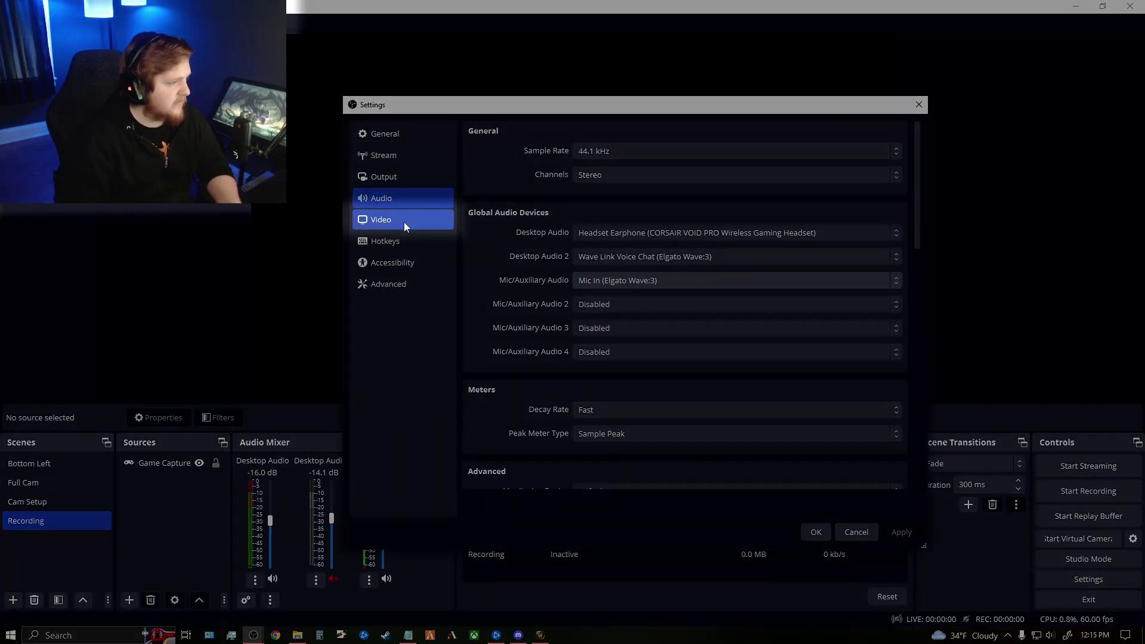
Confirm 1920x1080 video at 60 FPS, then go to the Hotkeys page.
click(403, 221)
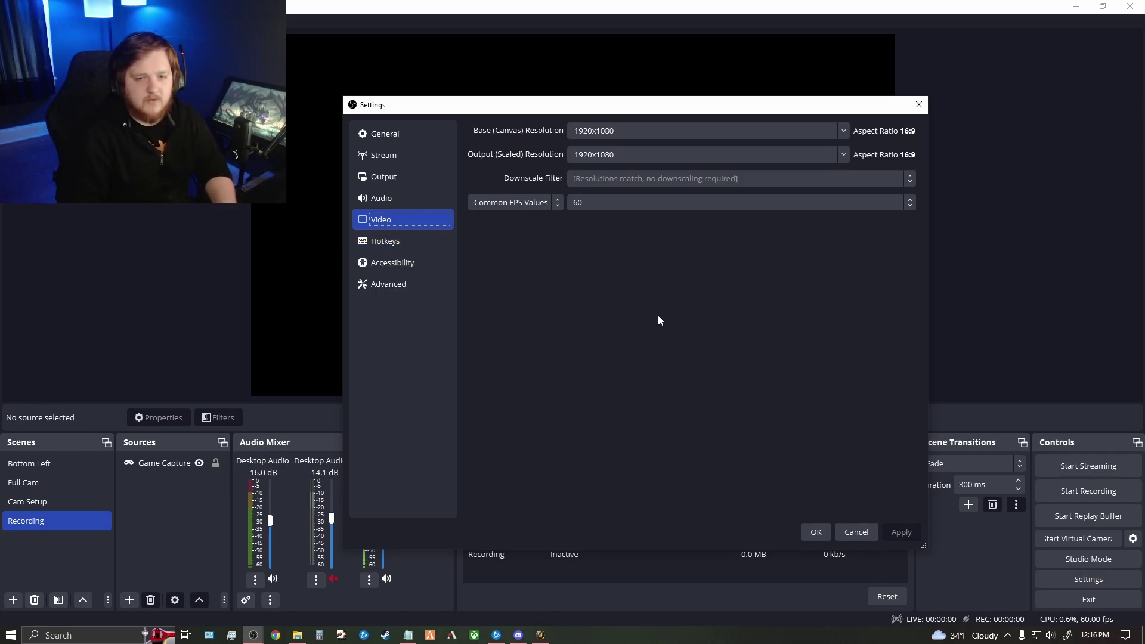
click(636, 202)
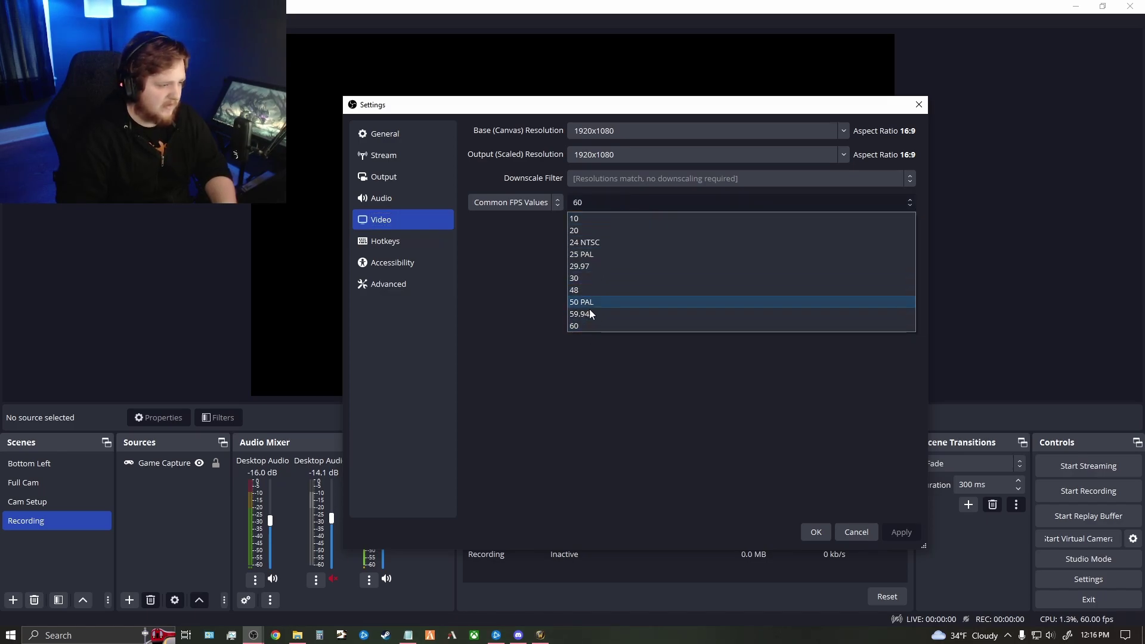
click(621, 206)
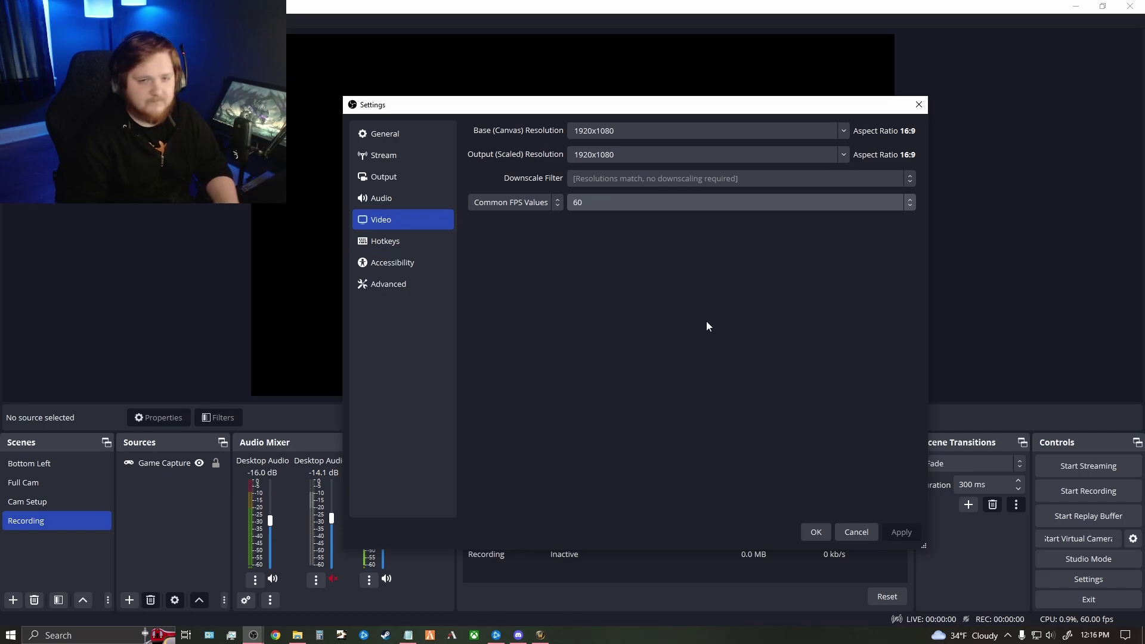
click(389, 241)
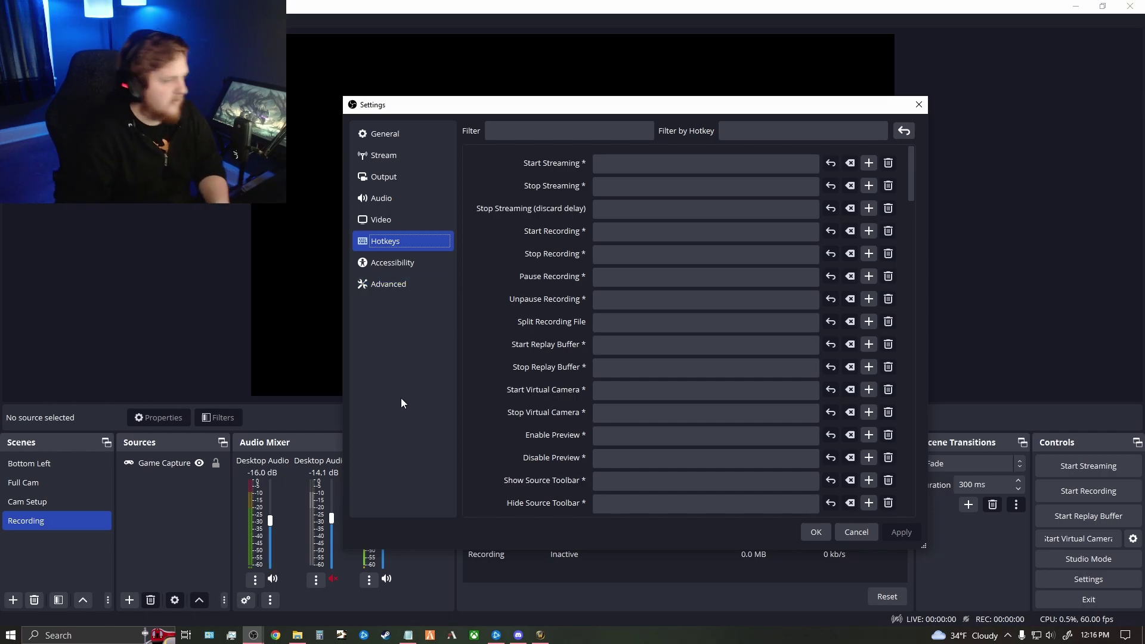
click(417, 369)
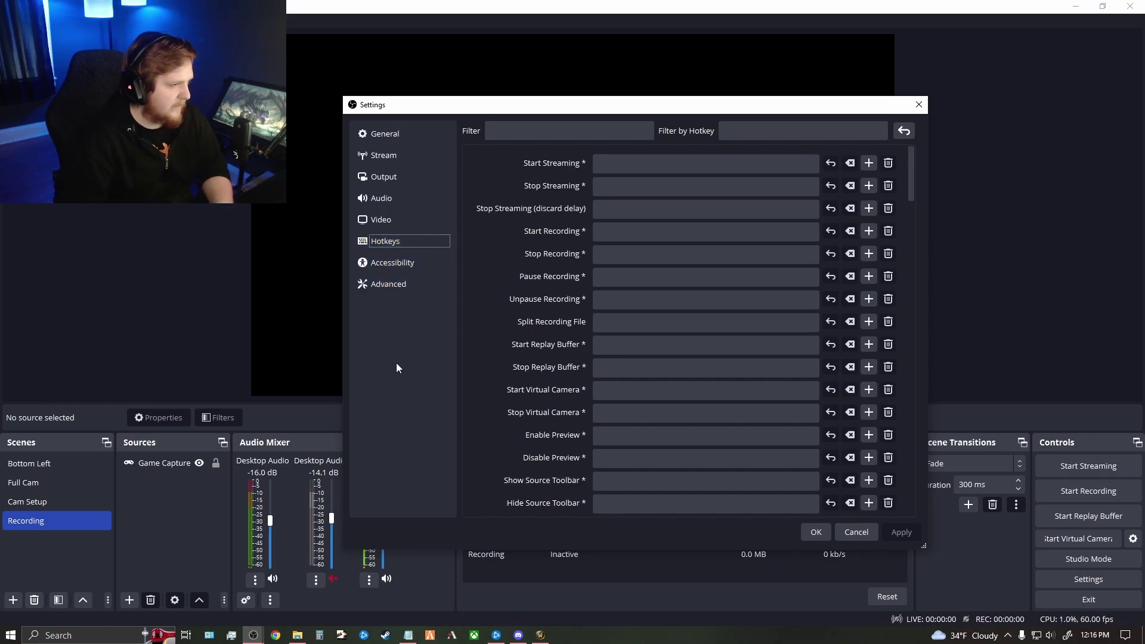
On the Advanced page, keep process priority at High and scroll through the remaining options.
click(399, 269)
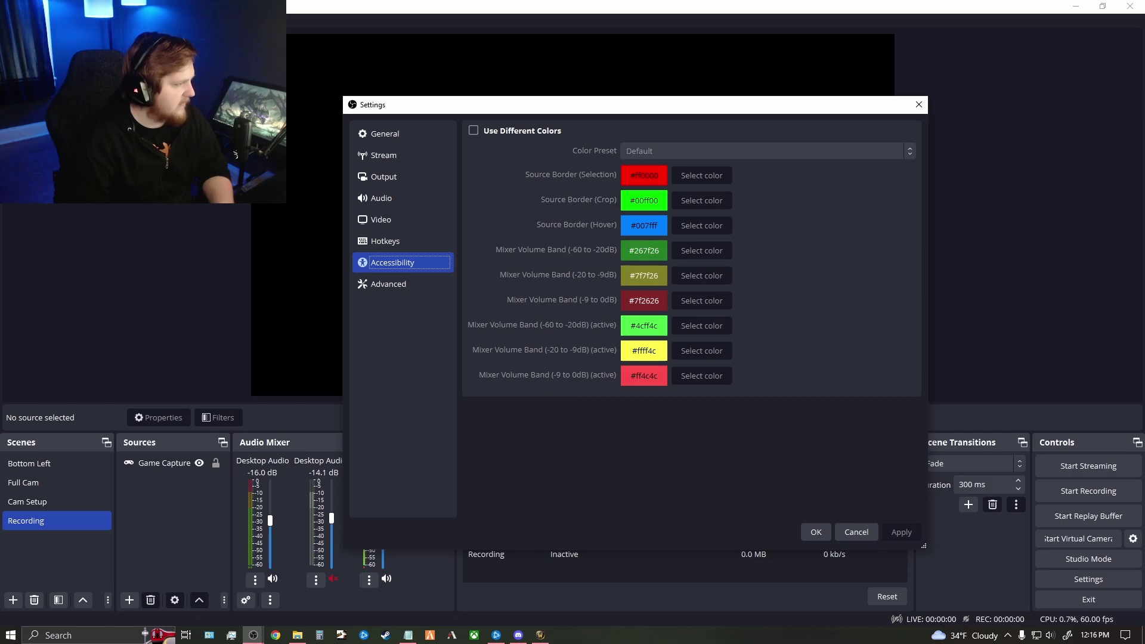
click(396, 282)
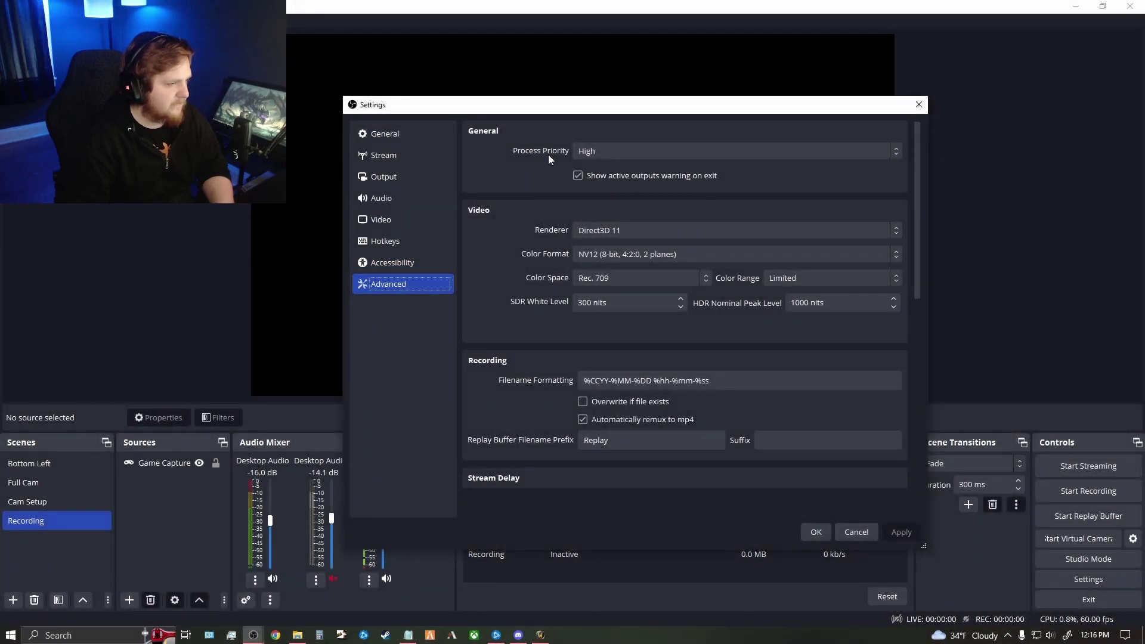
click(637, 149)
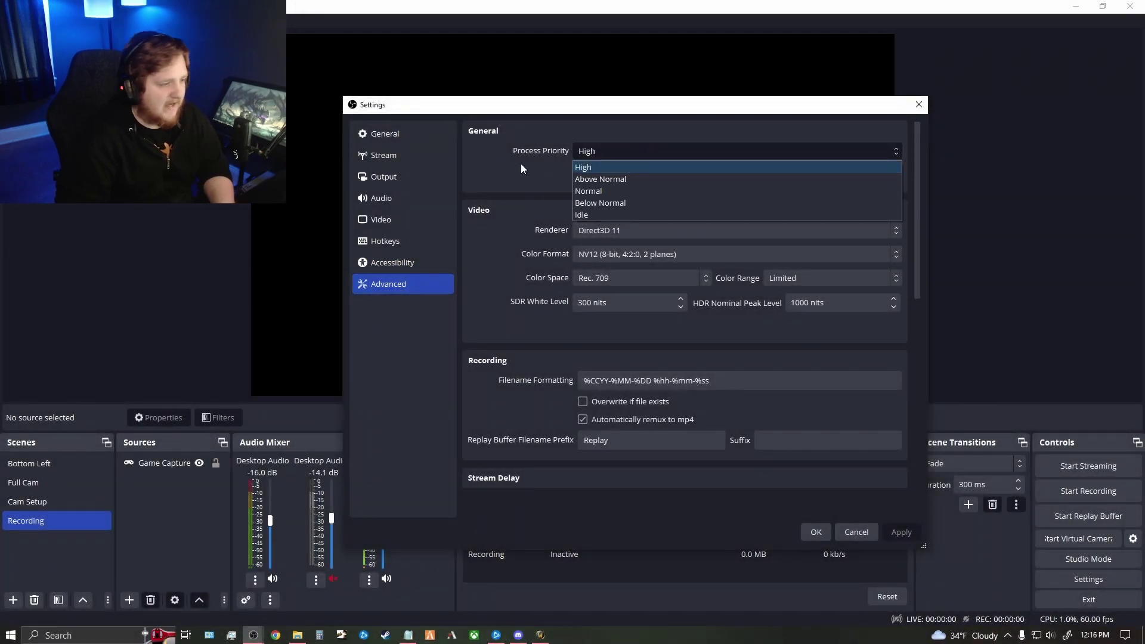
click(628, 148)
scroll(556, 170, down, 1)
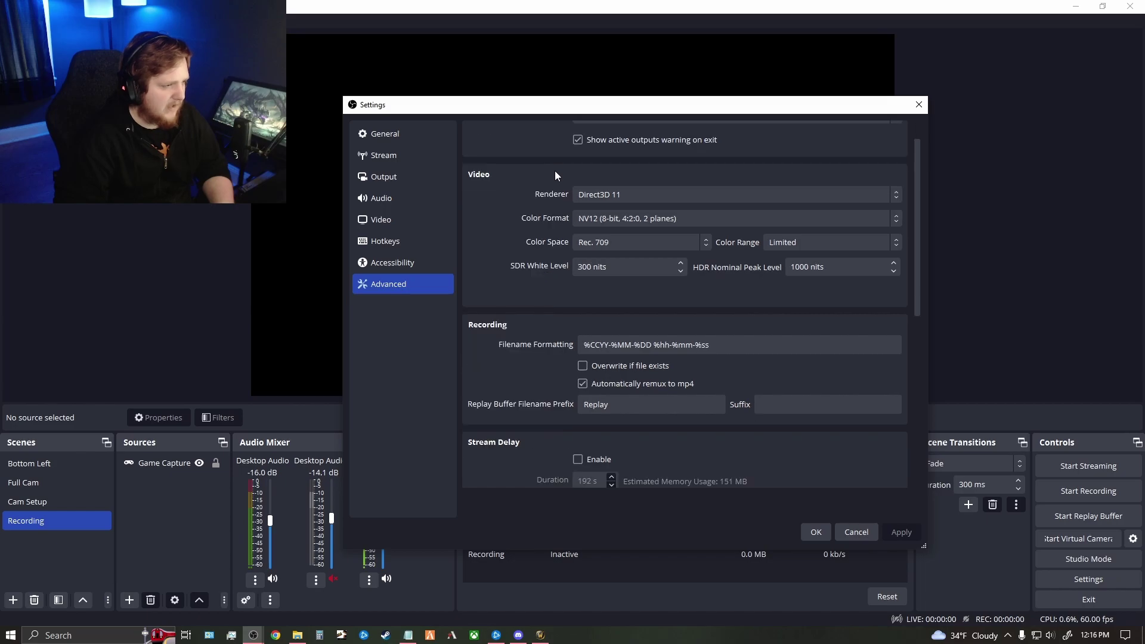
scroll(555, 174, up, 1)
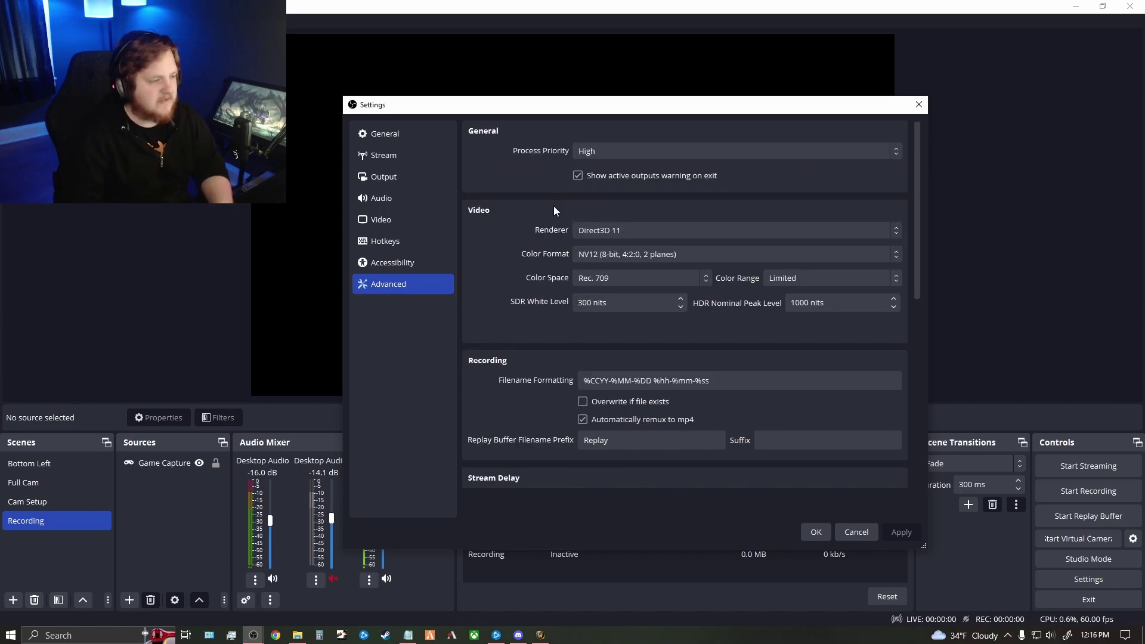
scroll(496, 234, down, 1)
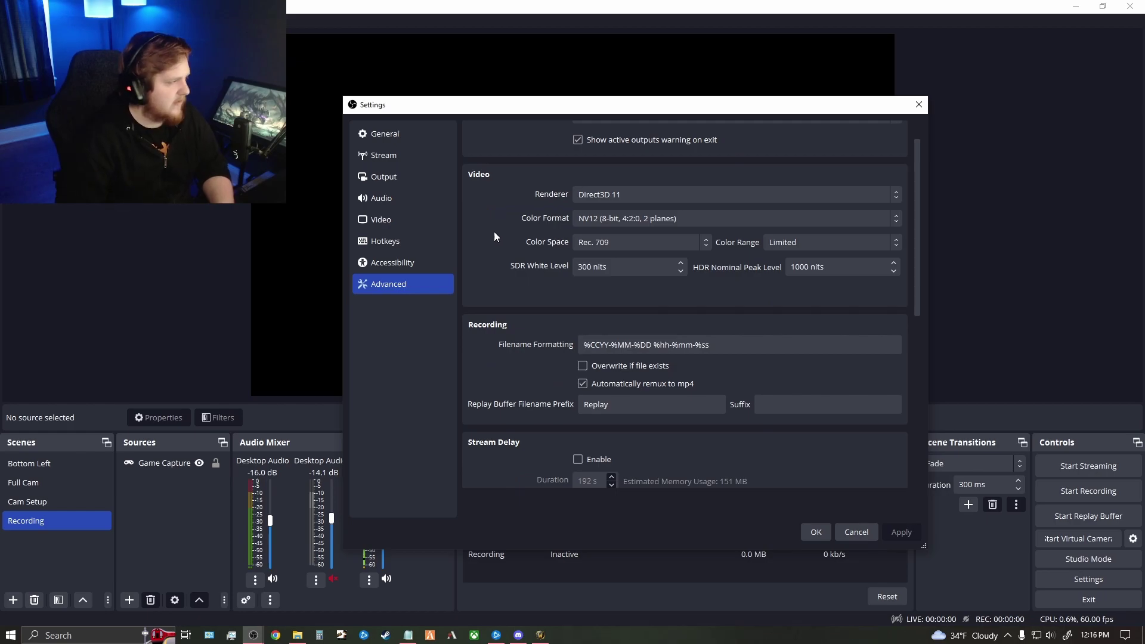
scroll(494, 232, down, 1)
scroll(493, 233, up, 2)
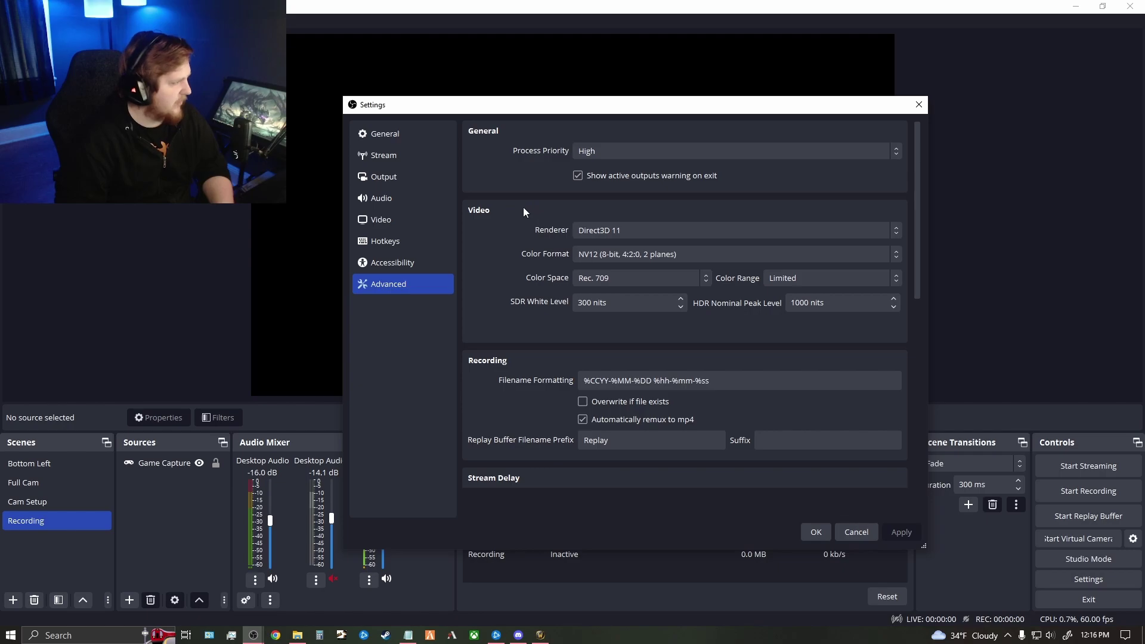
scroll(524, 208, down, 1)
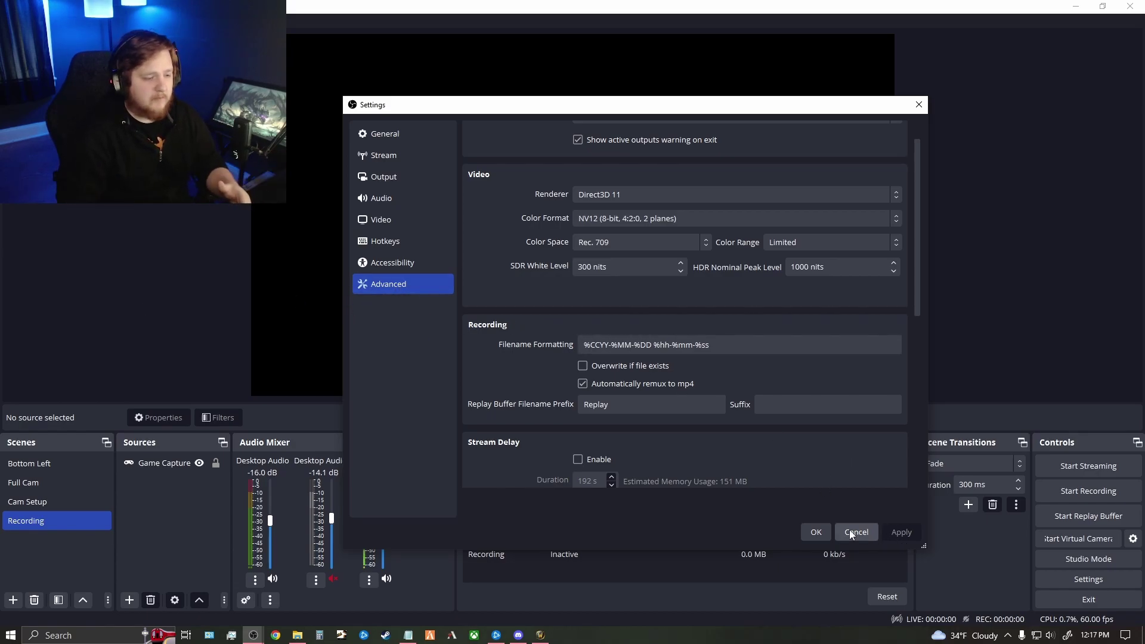
Close Settings with OK and add a new scene named 'REcording Tut'.
click(815, 532)
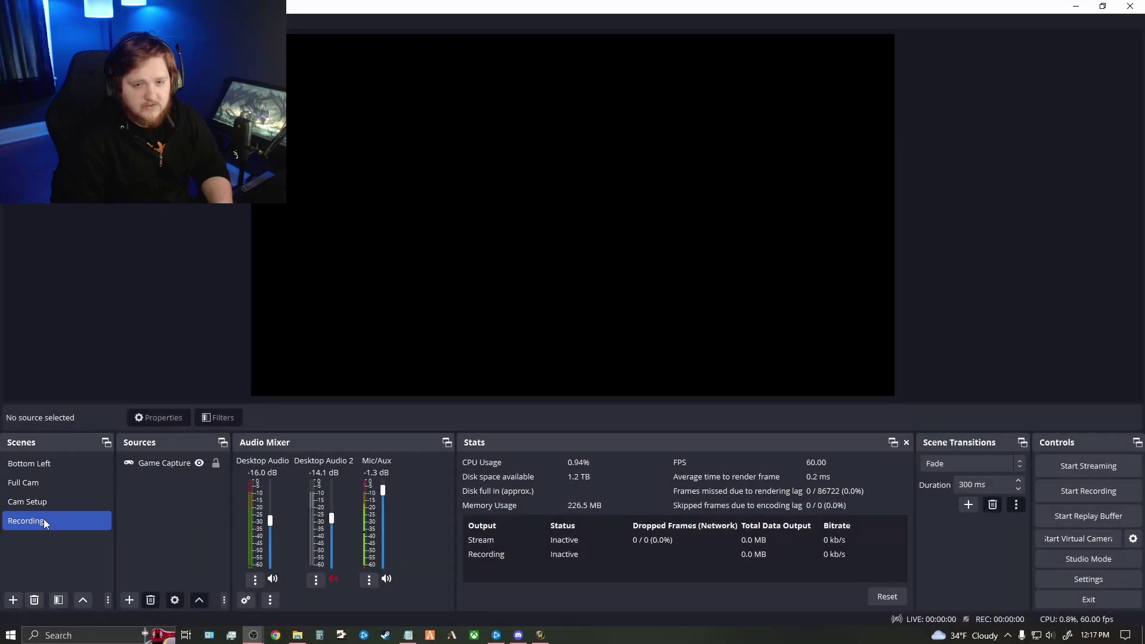
click(44, 518)
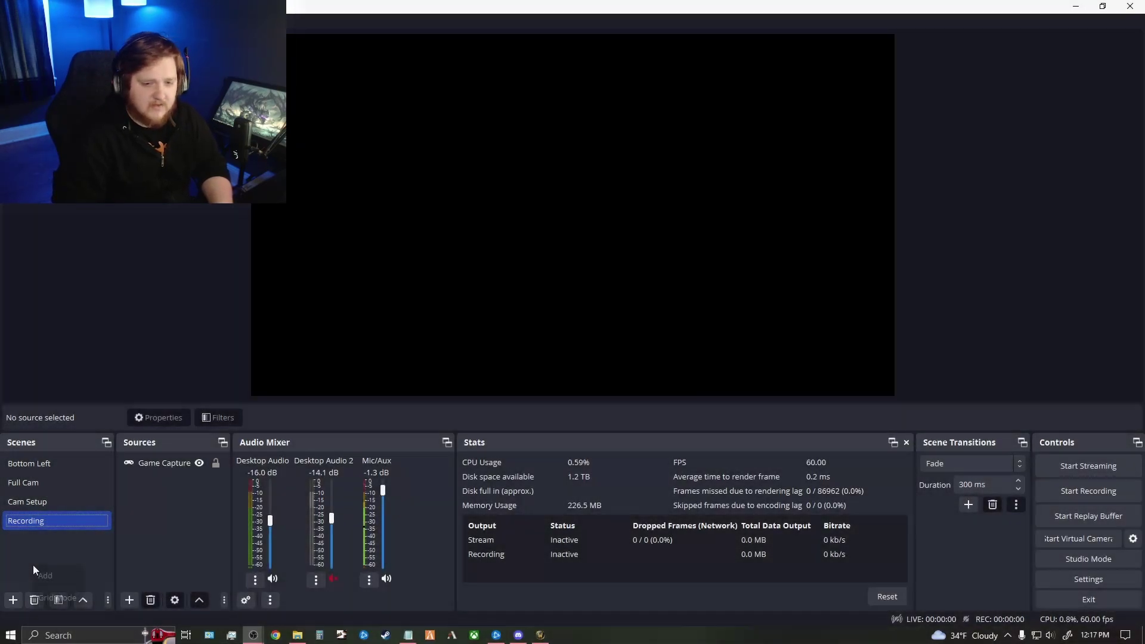
right_click(34, 564)
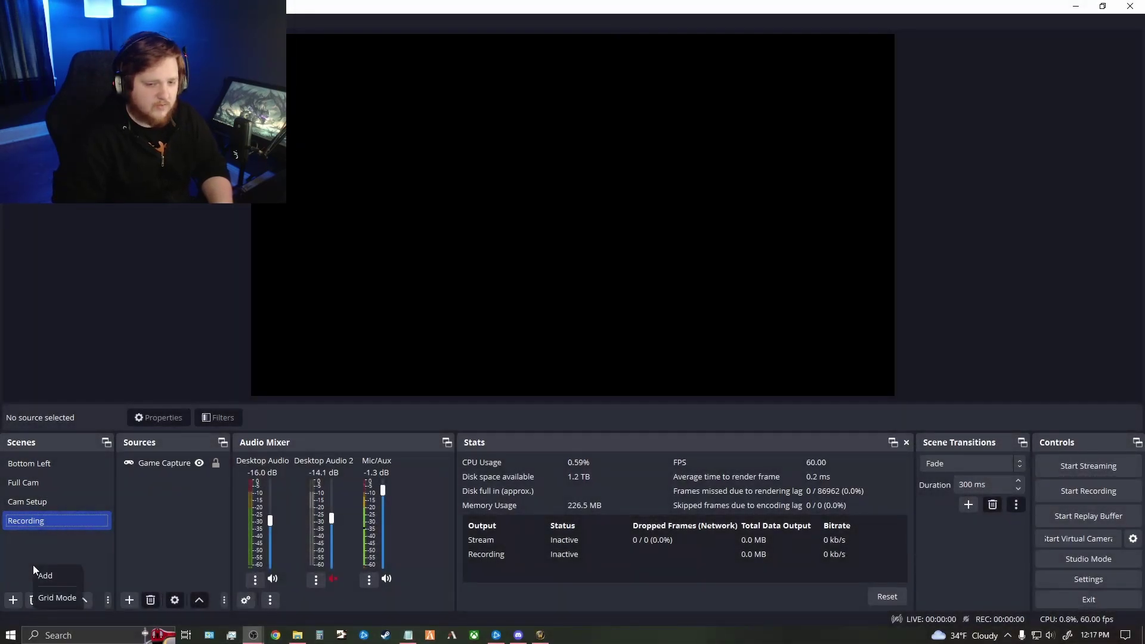
click(48, 573)
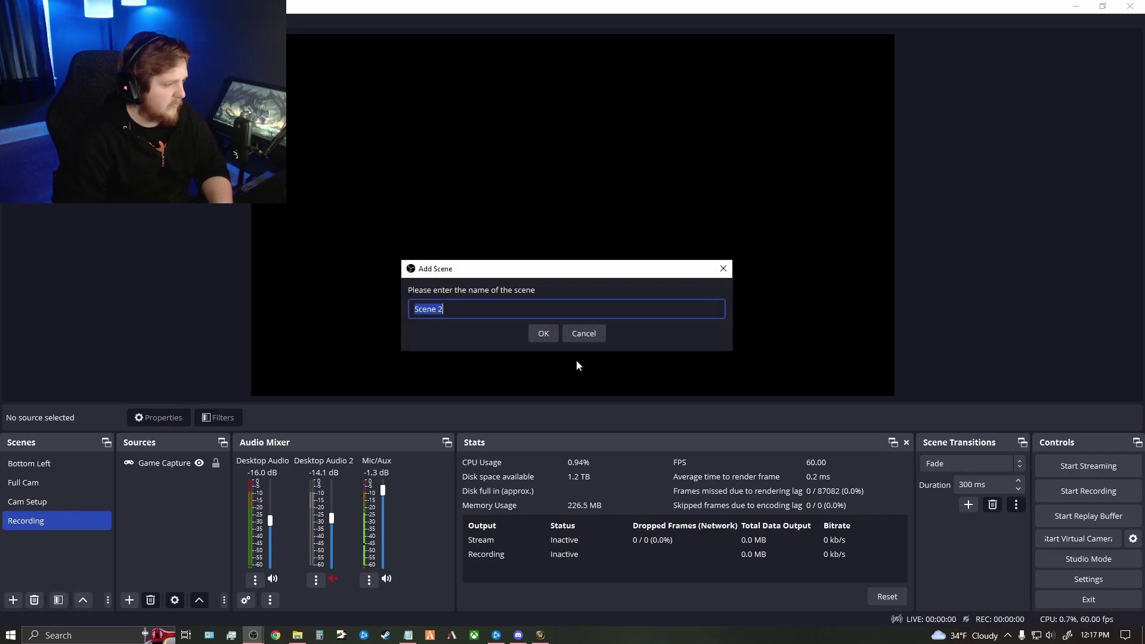
text(R)
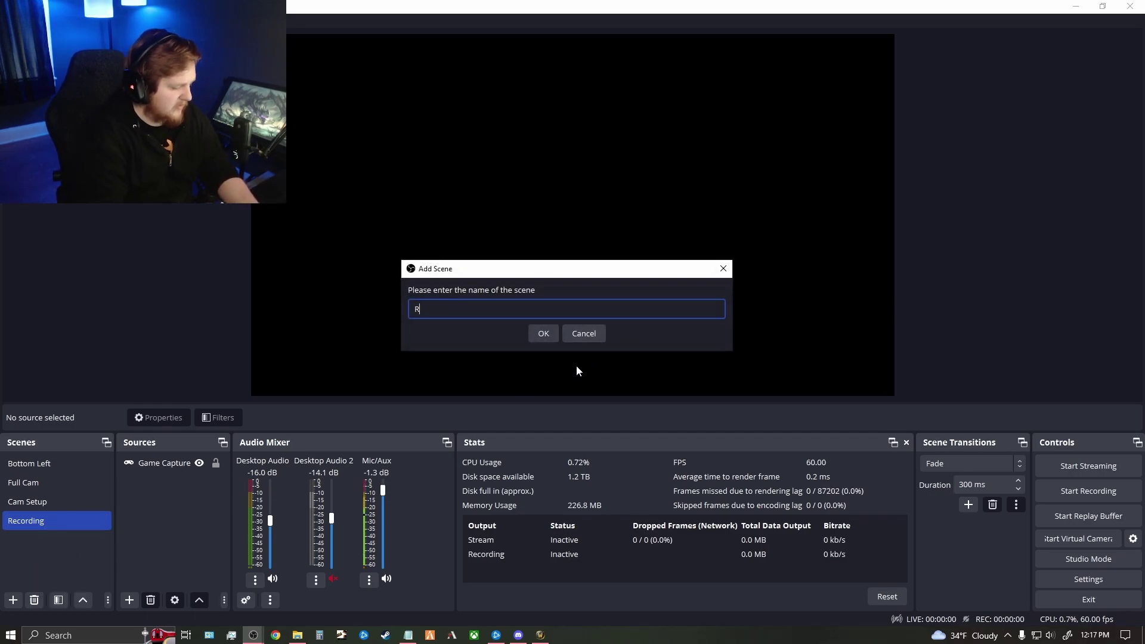
text(Ecording)
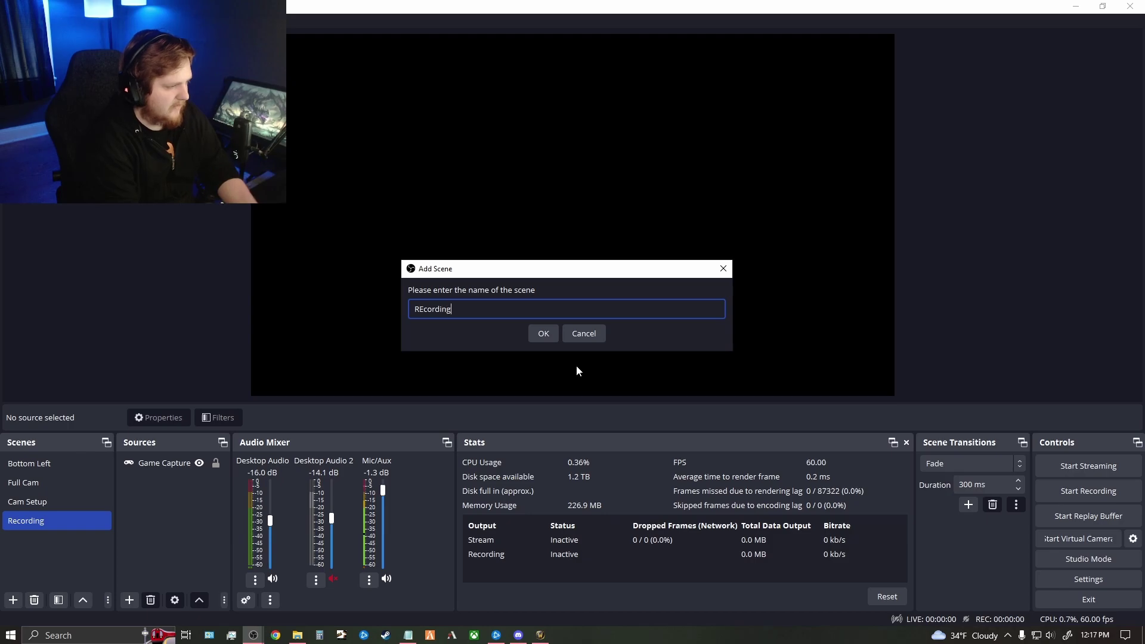
text( Tut)
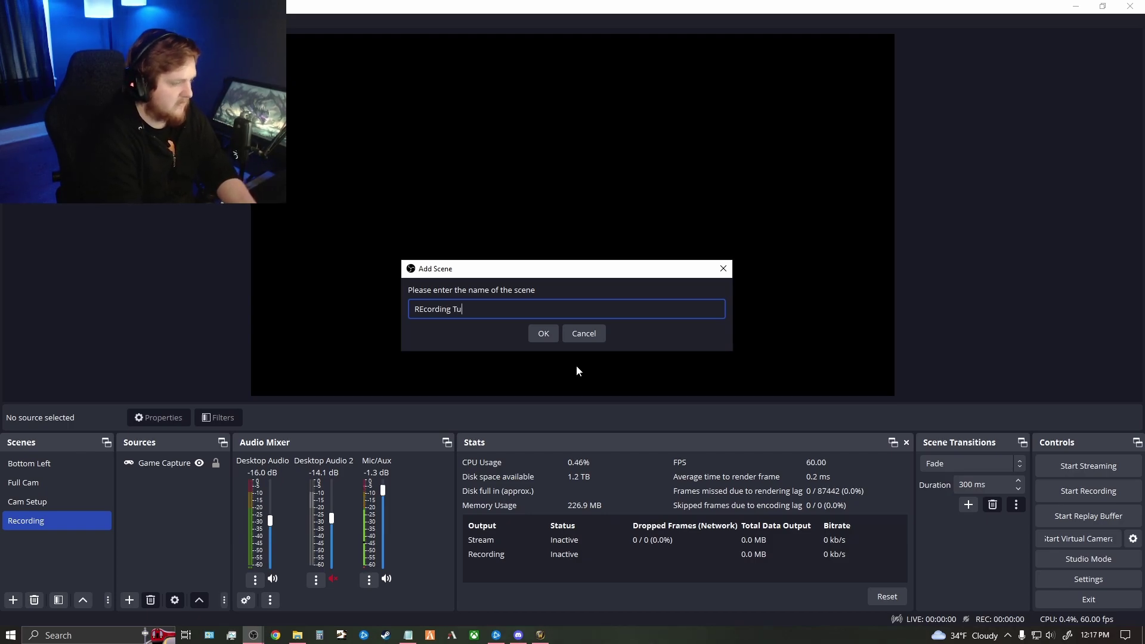
key(Return)
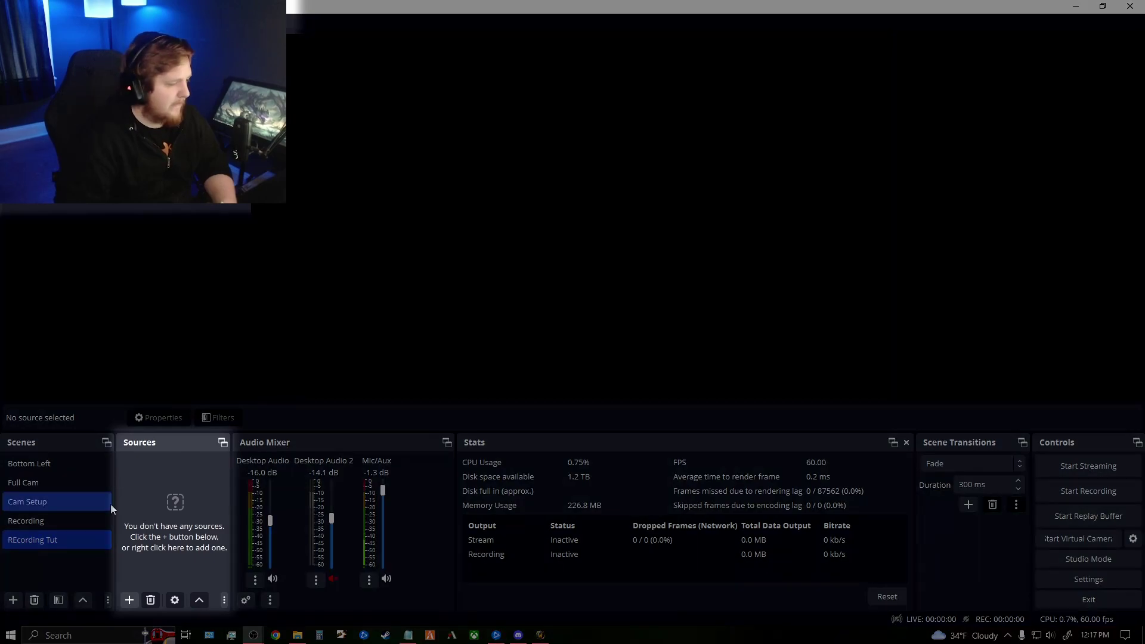
Add a Display Capture source from the Sources context menu, named Display Capture 2.
right_click(171, 473)
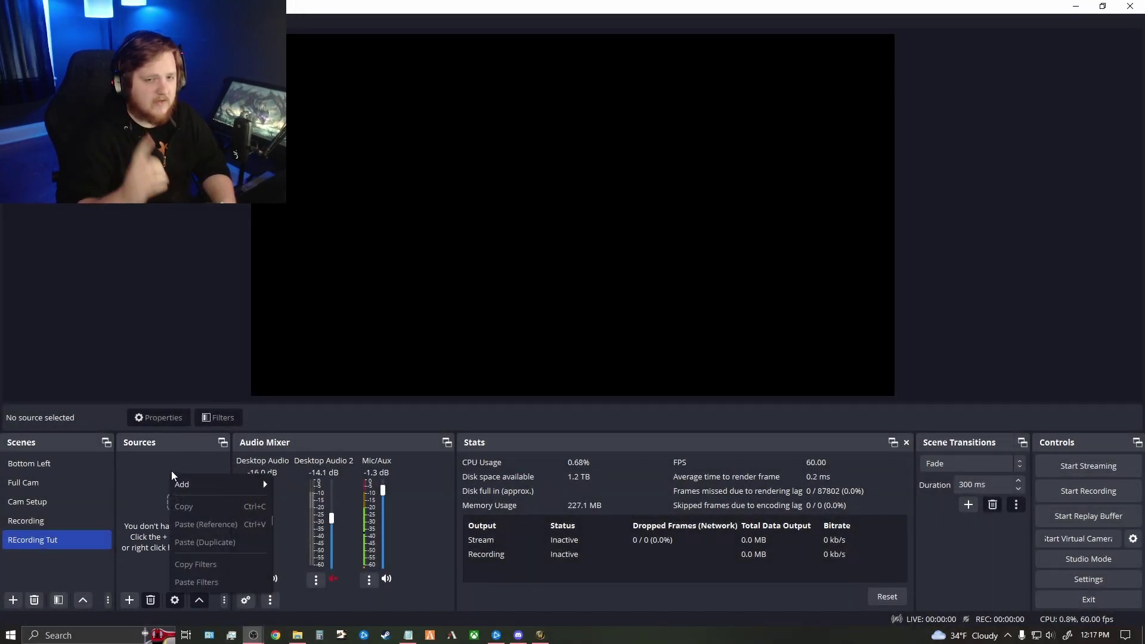
mouse_move(185, 487)
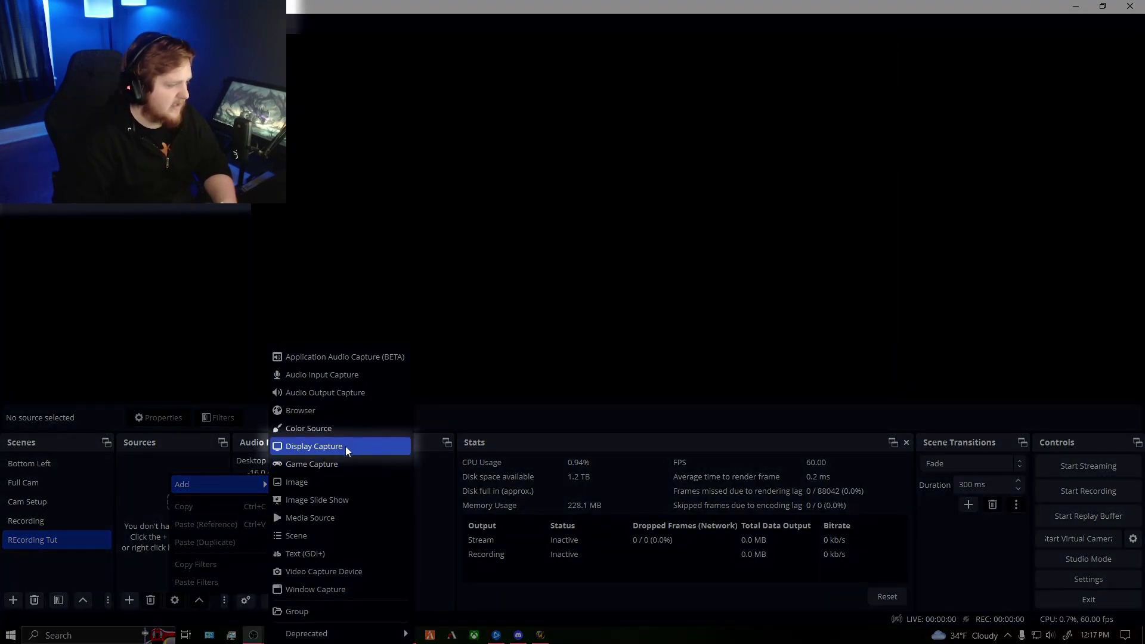
click(345, 446)
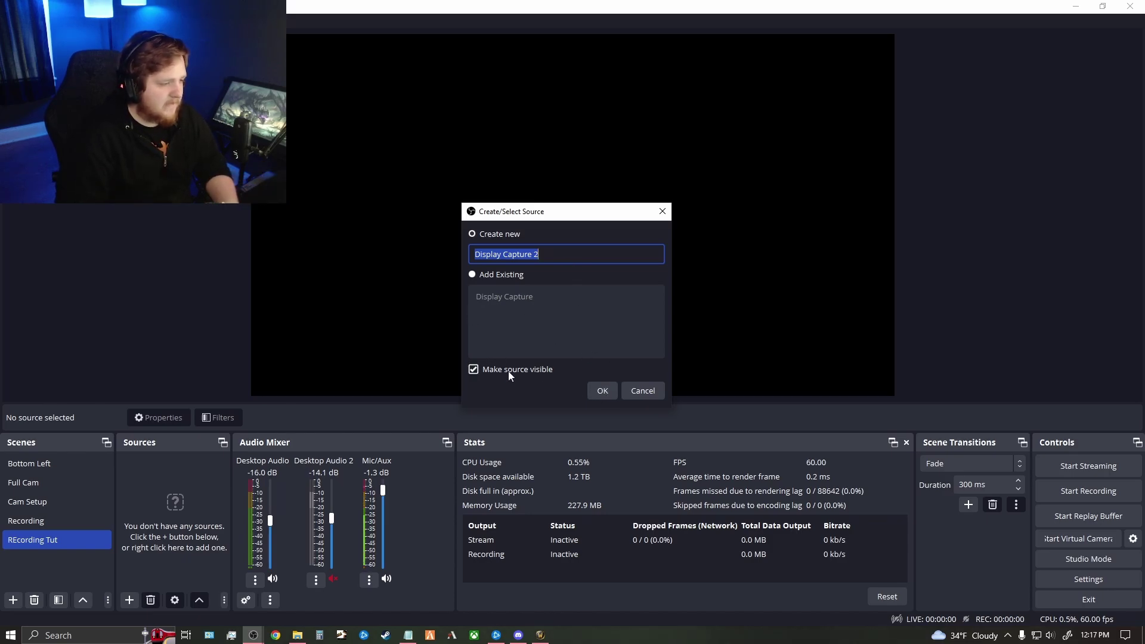
Create Display Capture 2 on the primary ASUS VP249 1920x1080 monitor and select it in Sources.
click(602, 391)
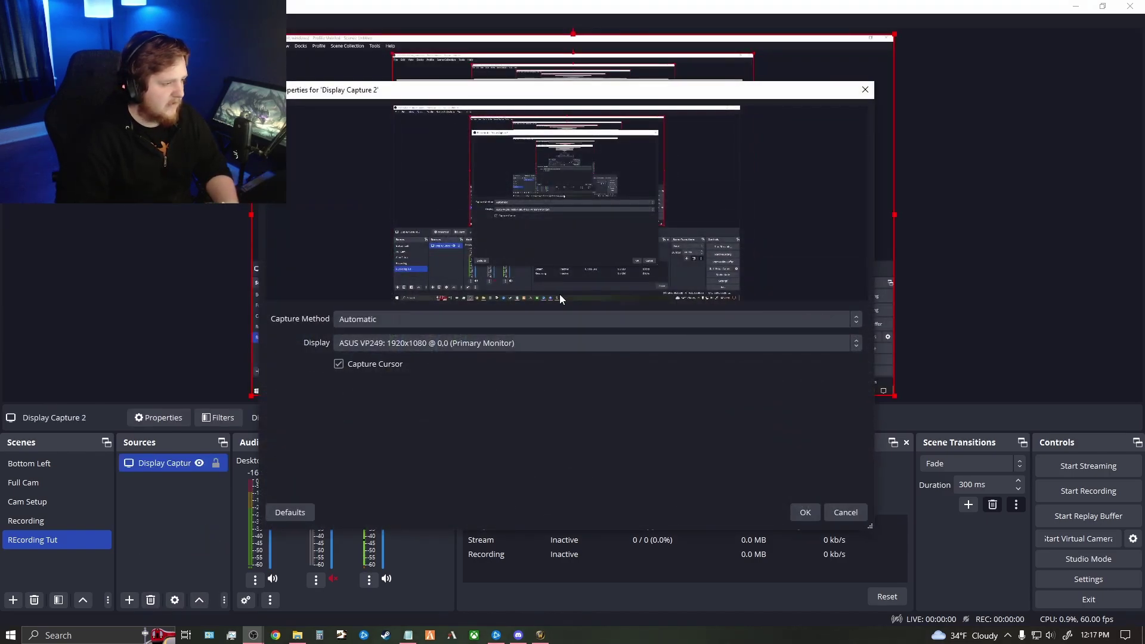
drag(543, 95, 687, 117)
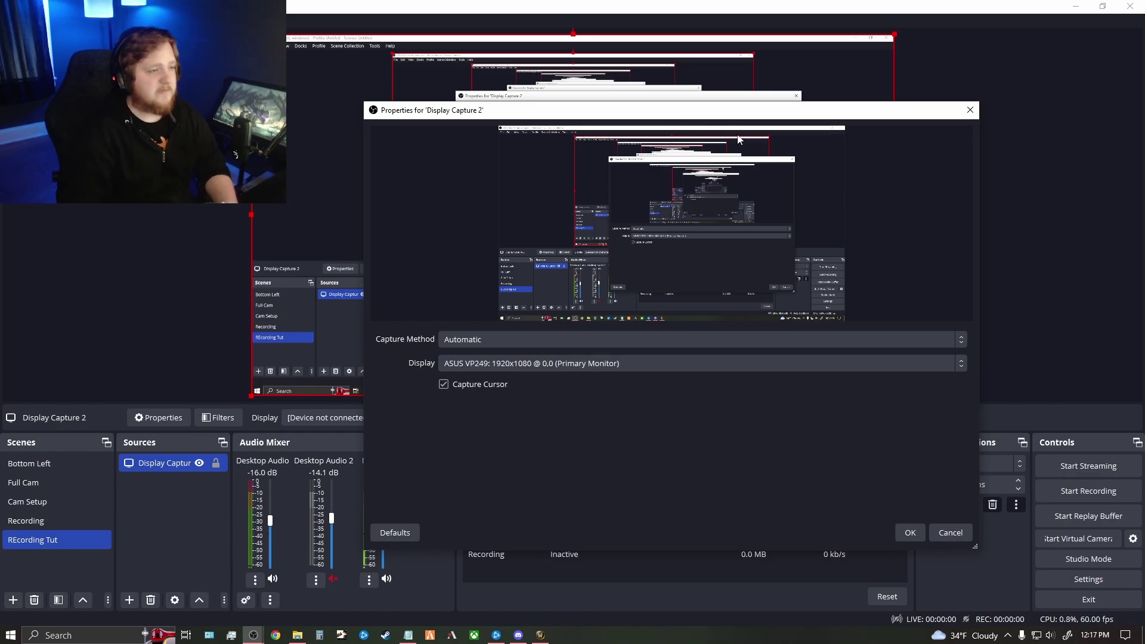
drag(693, 120, 771, 127)
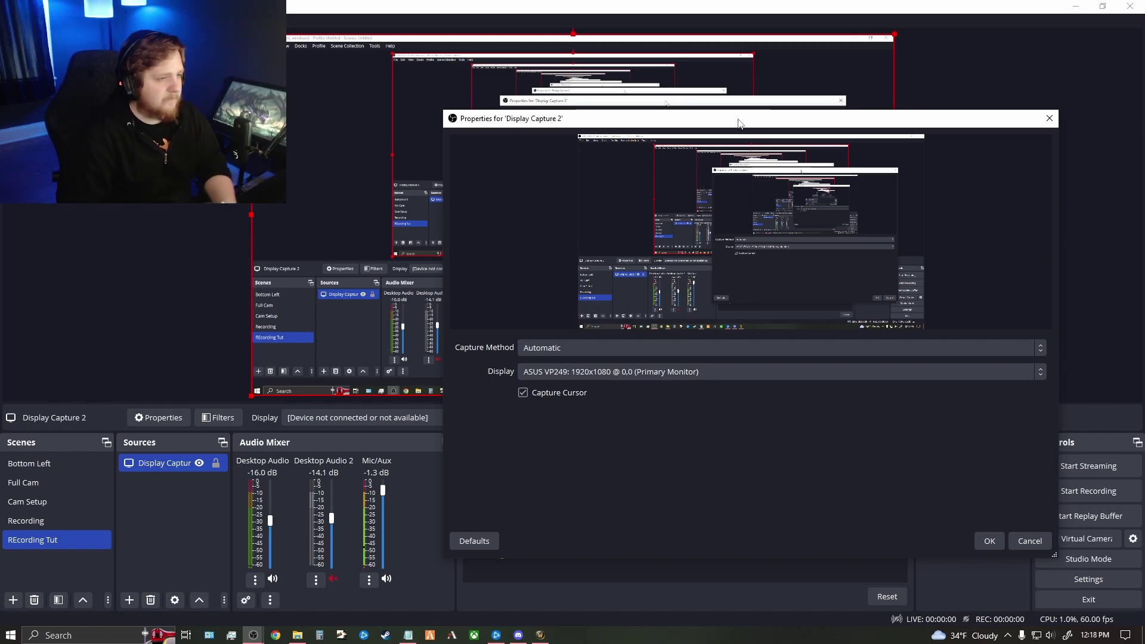
drag(738, 123, 809, 118)
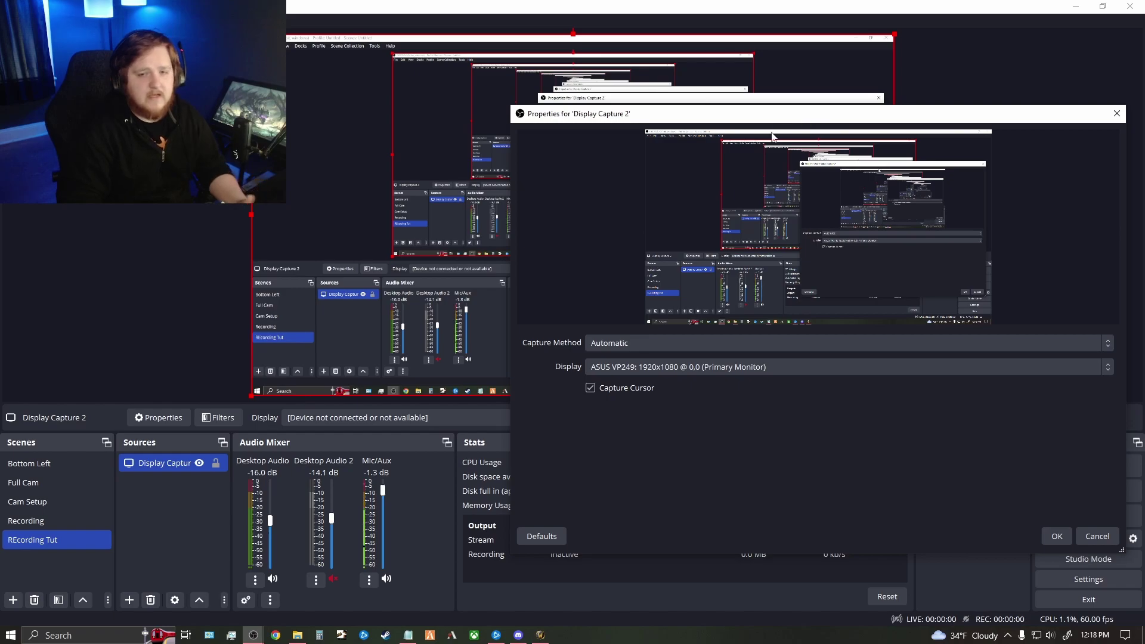
drag(772, 119, 701, 145)
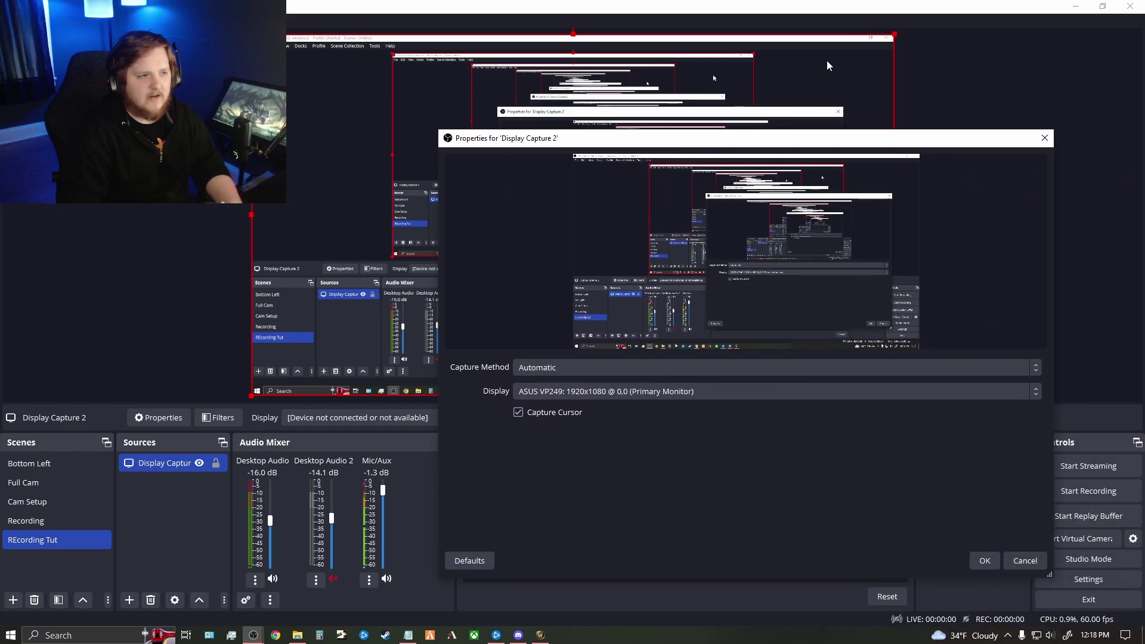
click(984, 561)
drag(799, 6, 615, 5)
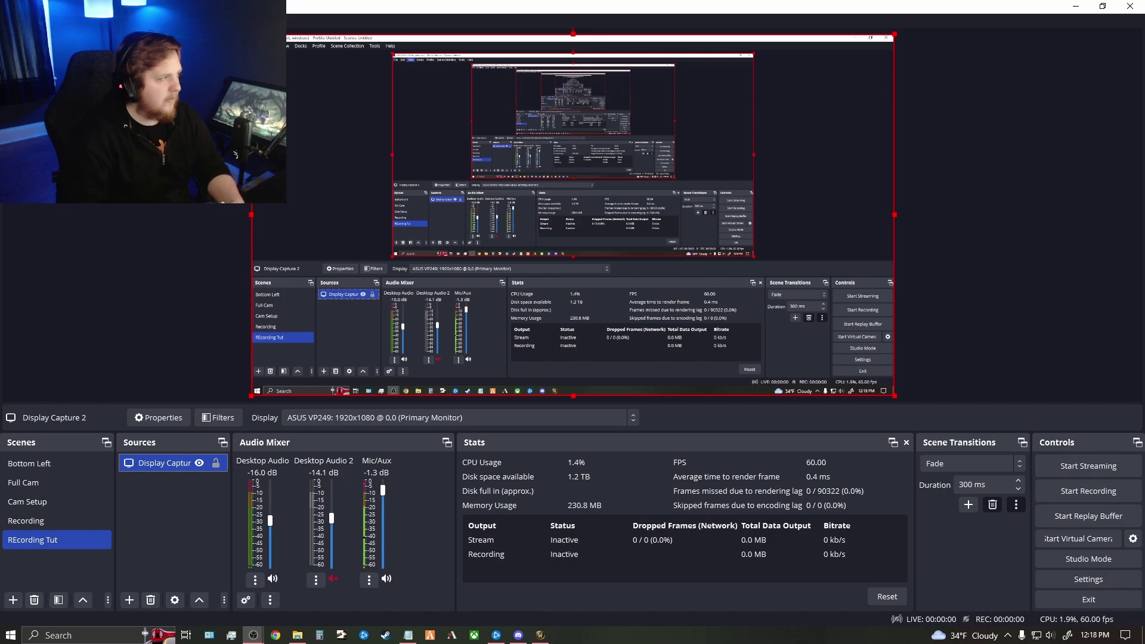
key(alt+Tab)
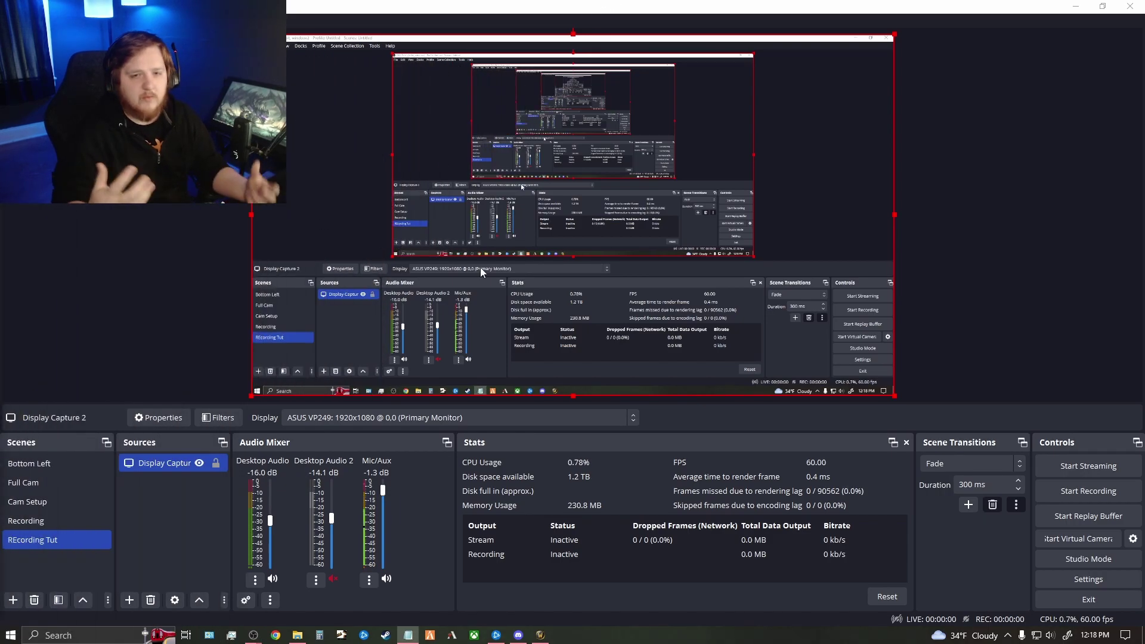
click(119, 267)
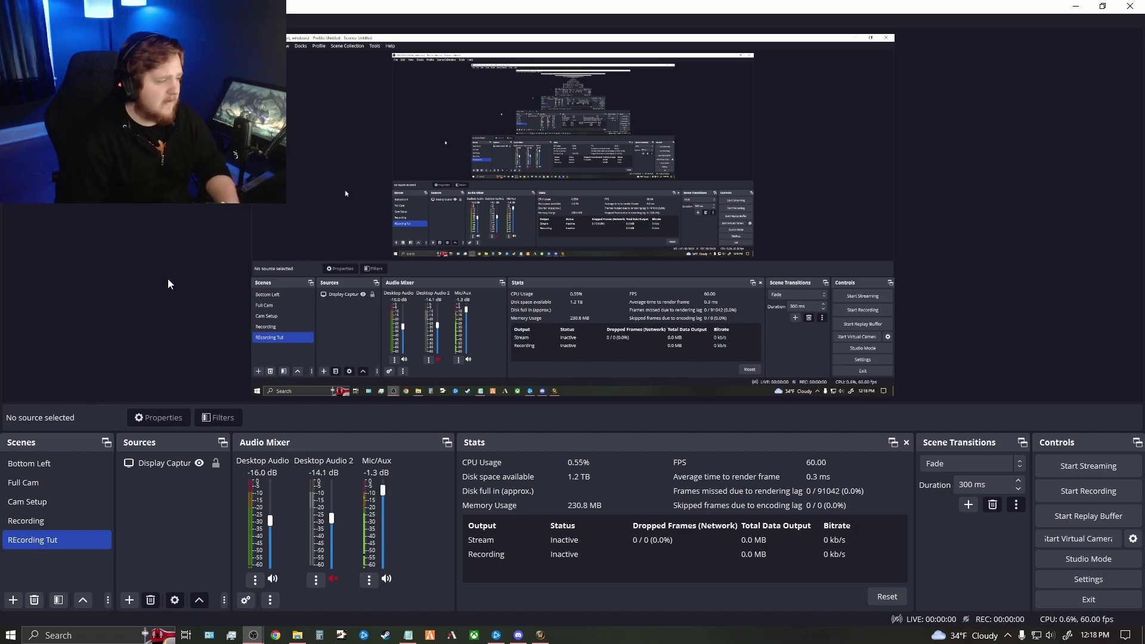
click(173, 464)
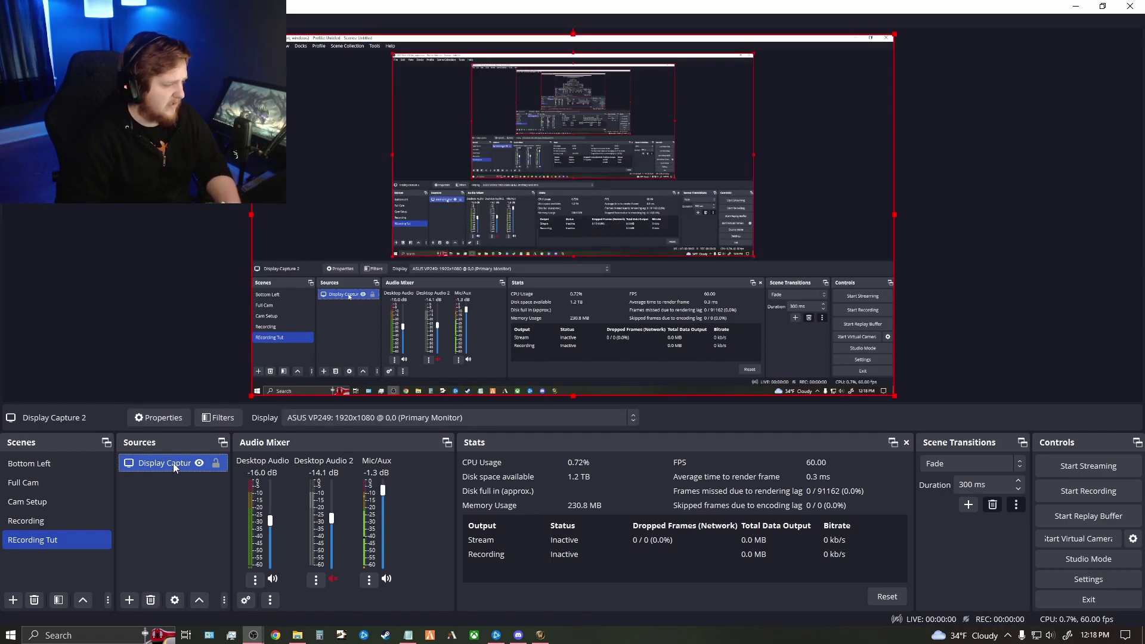
Hide the Display Capture source in the Sources list.
right_click(167, 486)
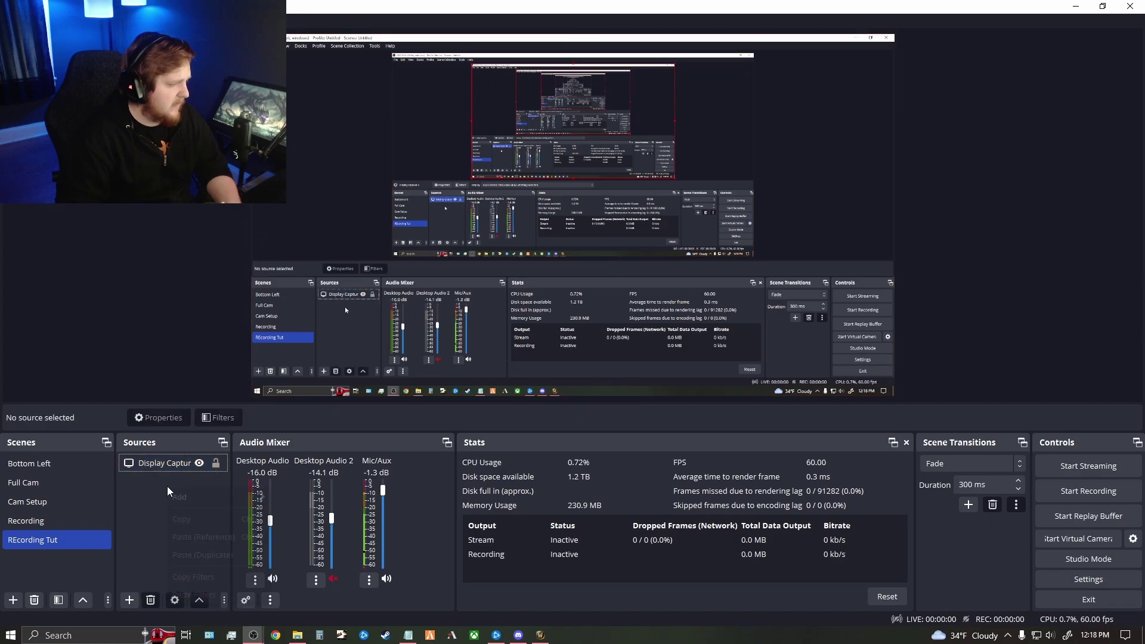
click(199, 462)
click(209, 466)
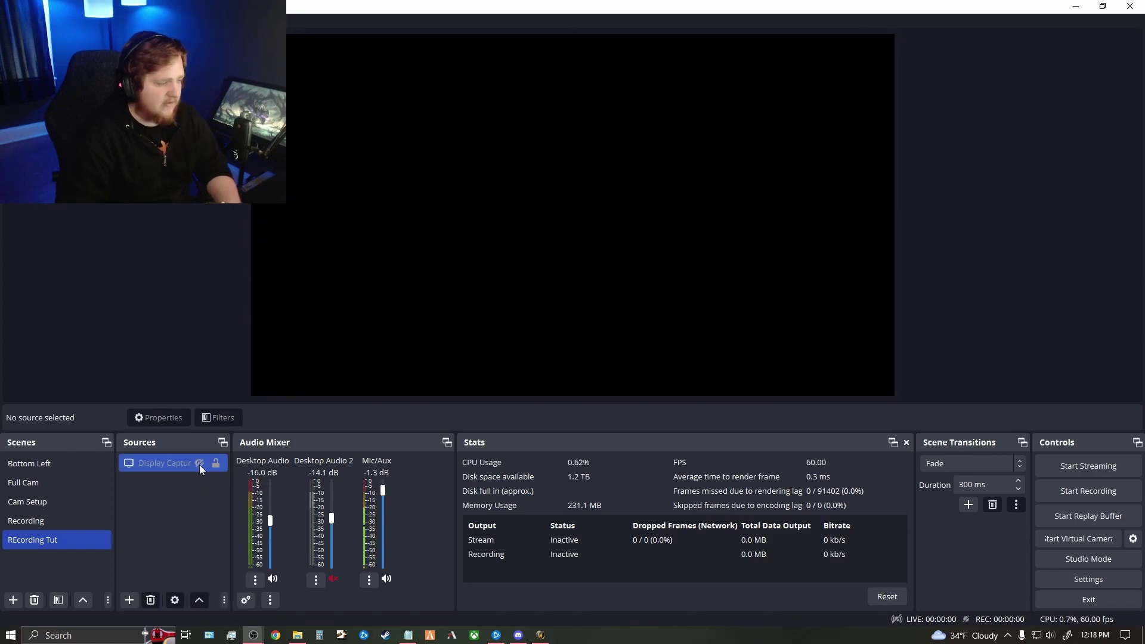
click(417, 360)
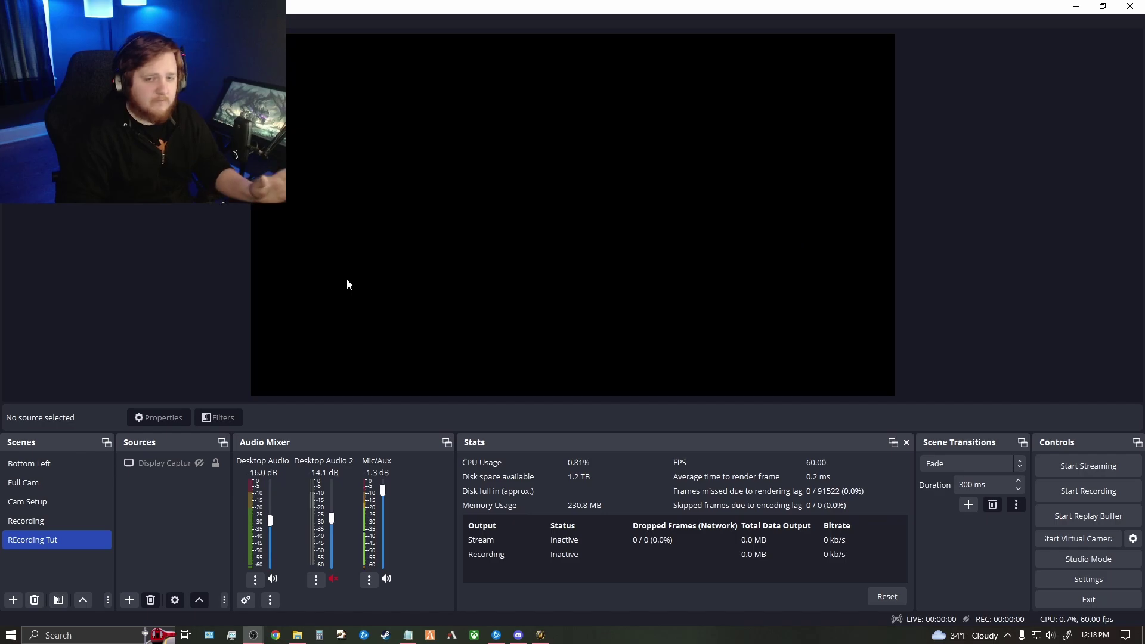
Start adding a new Game Capture source named Game Capture 2.
right_click(168, 489)
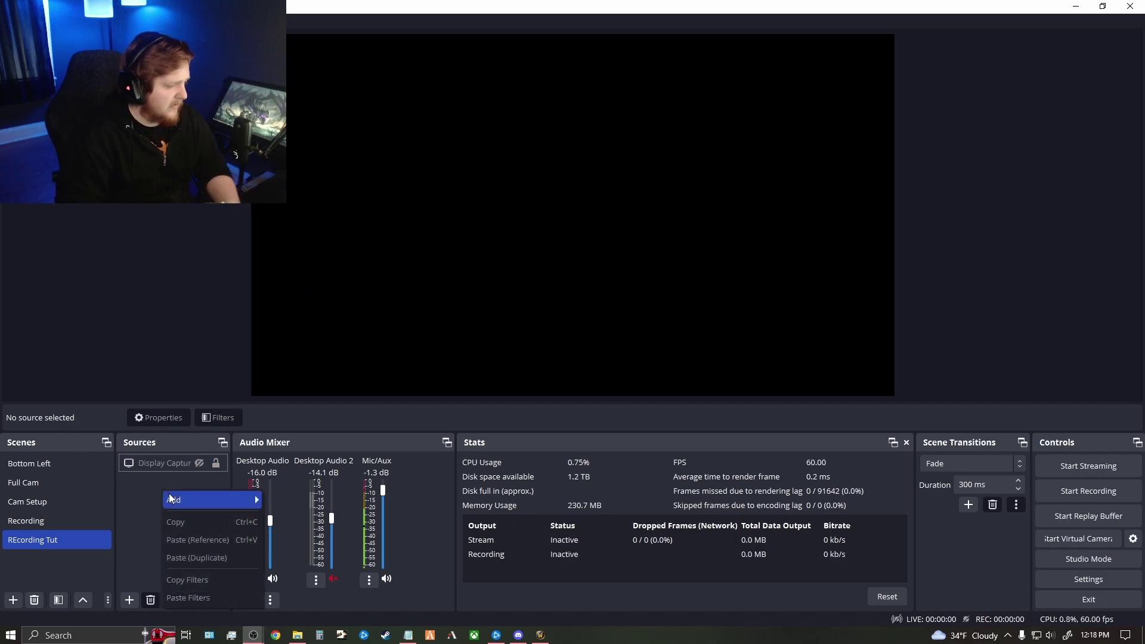
click(138, 505)
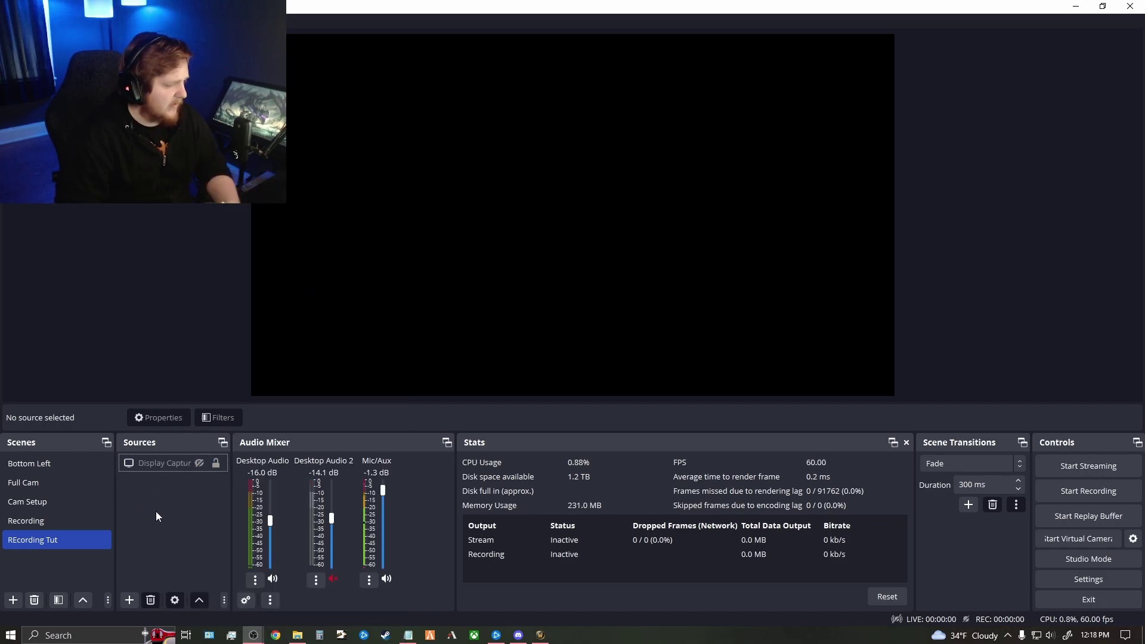
right_click(156, 510)
click(129, 600)
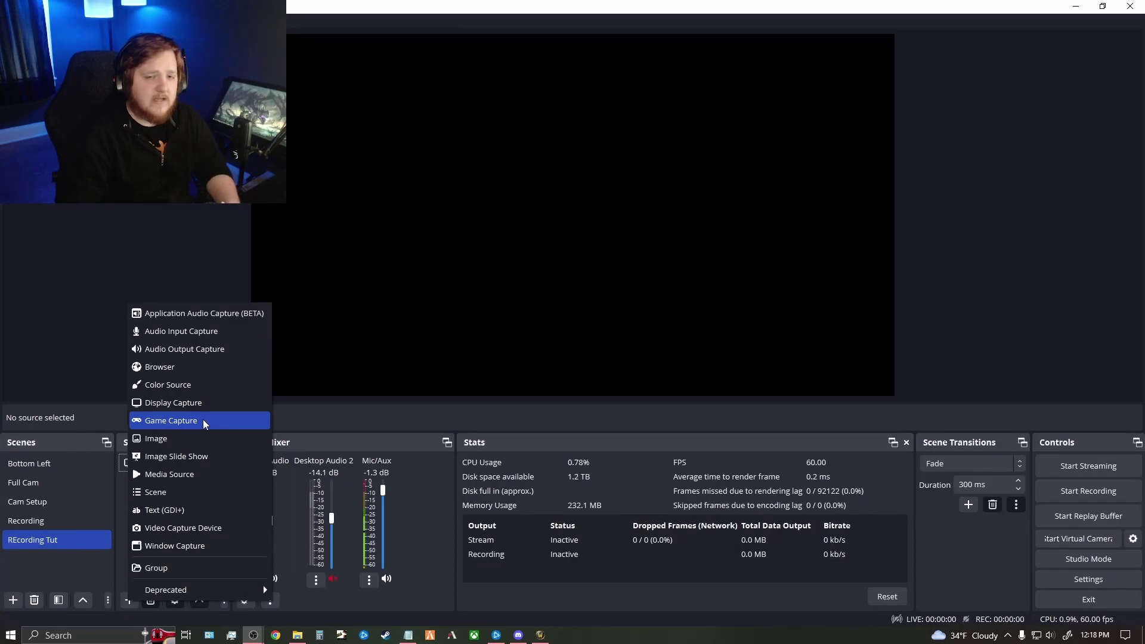
click(203, 420)
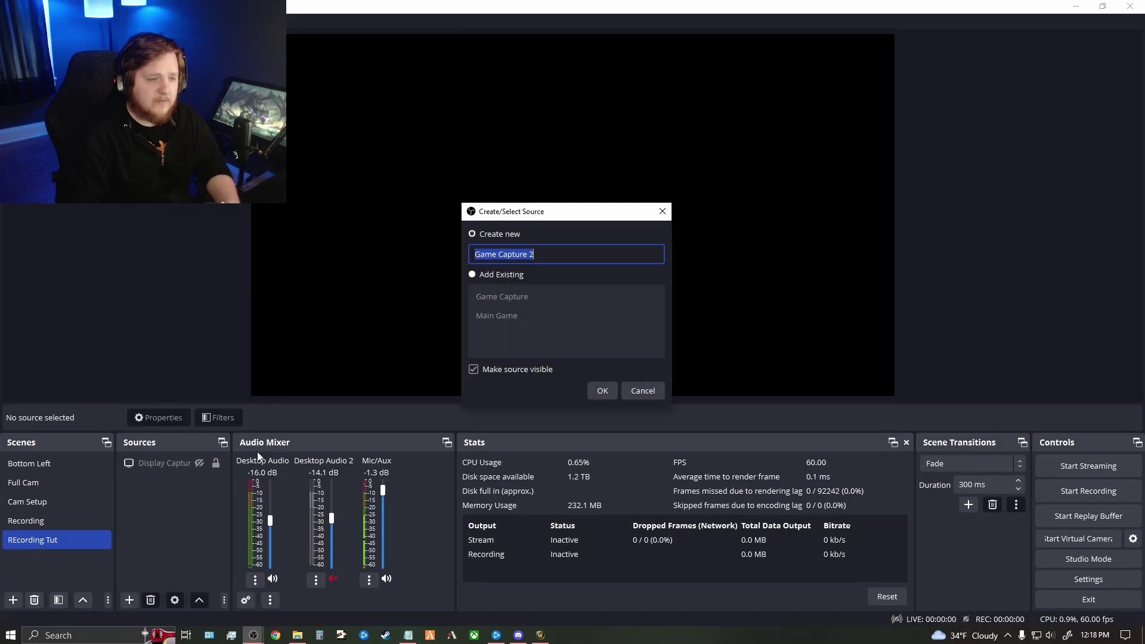
Create Game Capture 2 with its Mode set to 'Capture specific window'.
click(601, 391)
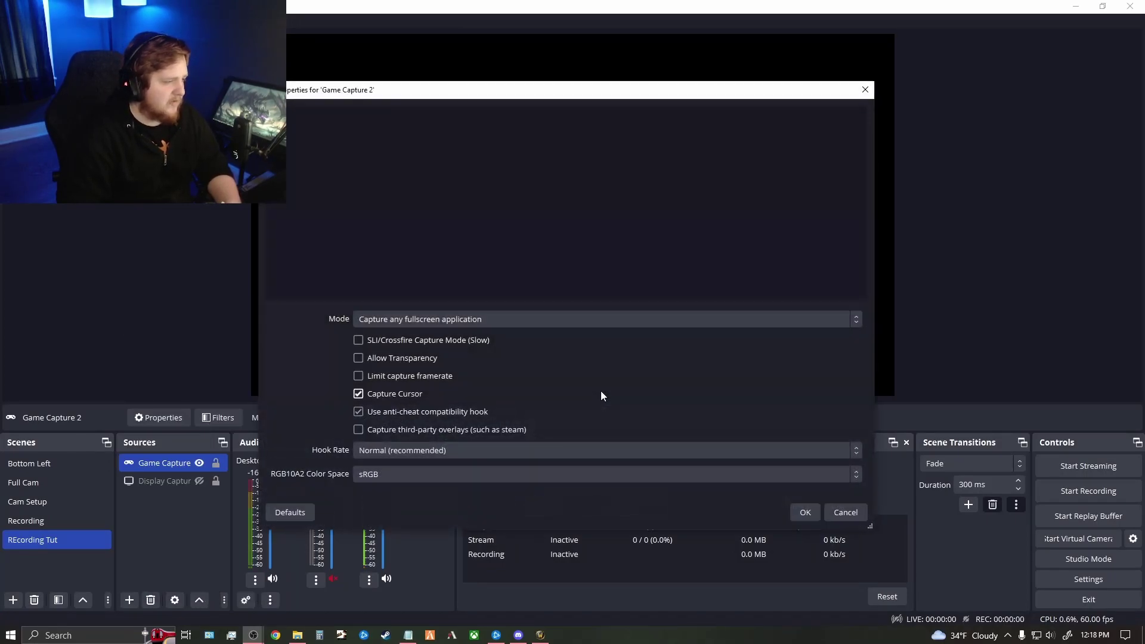
click(468, 321)
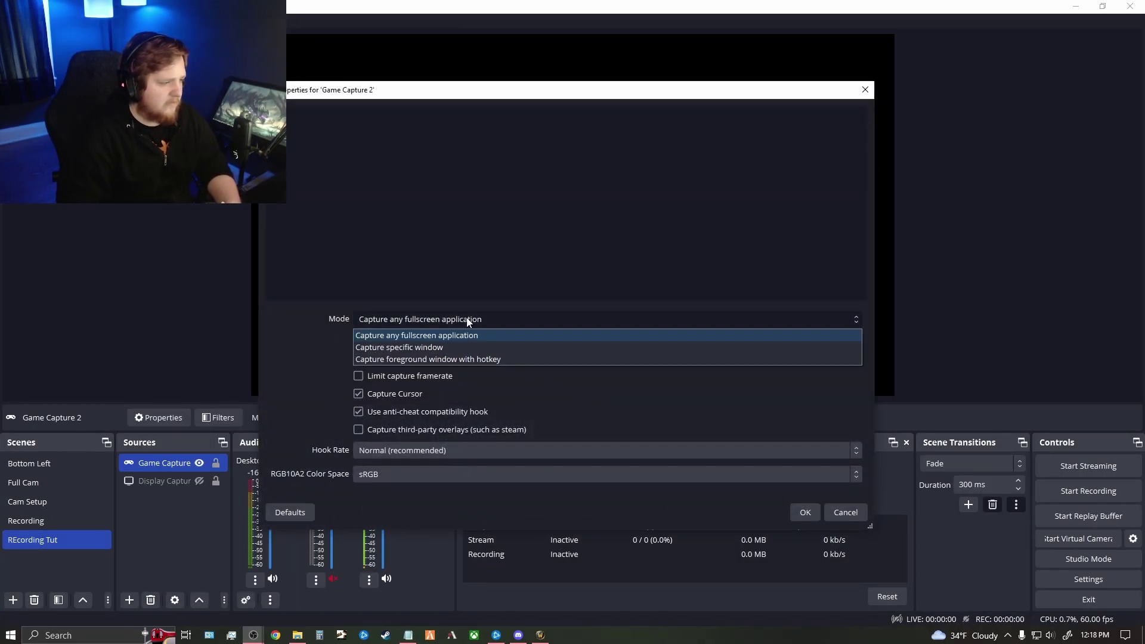
click(484, 344)
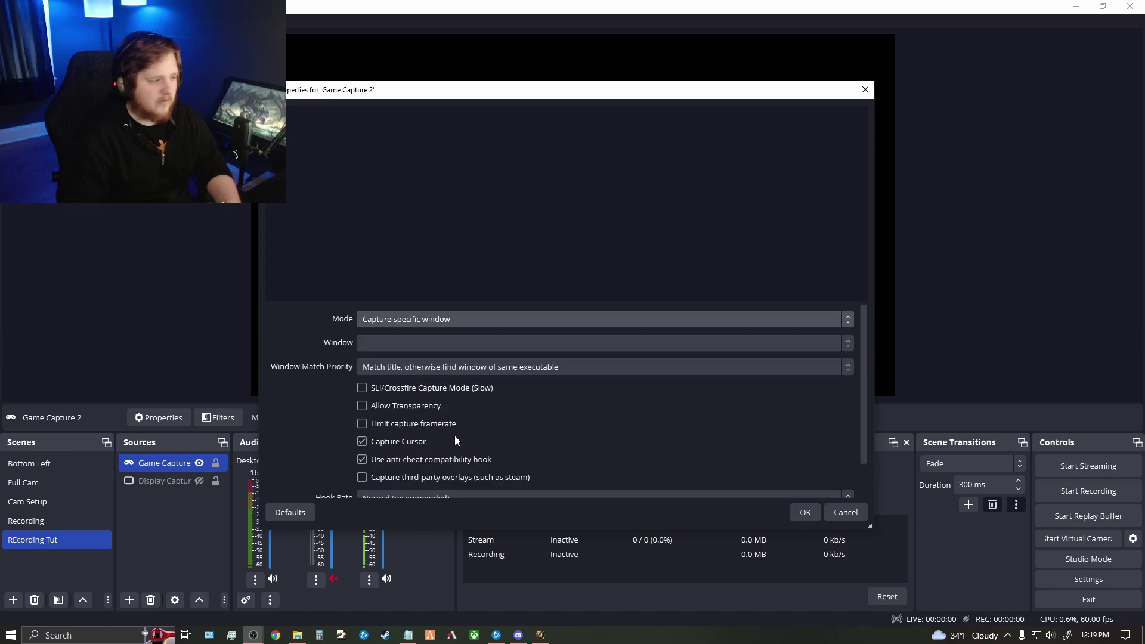
click(804, 513)
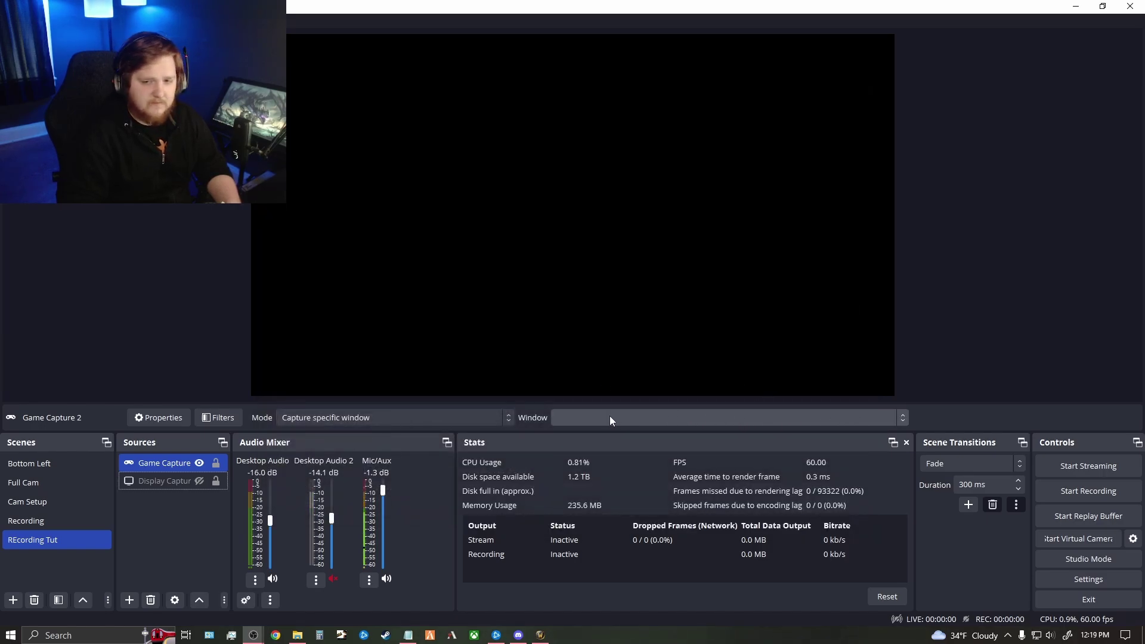
Point the Game Capture source at the [Wow.exe]: World of Warcraft window.
click(657, 421)
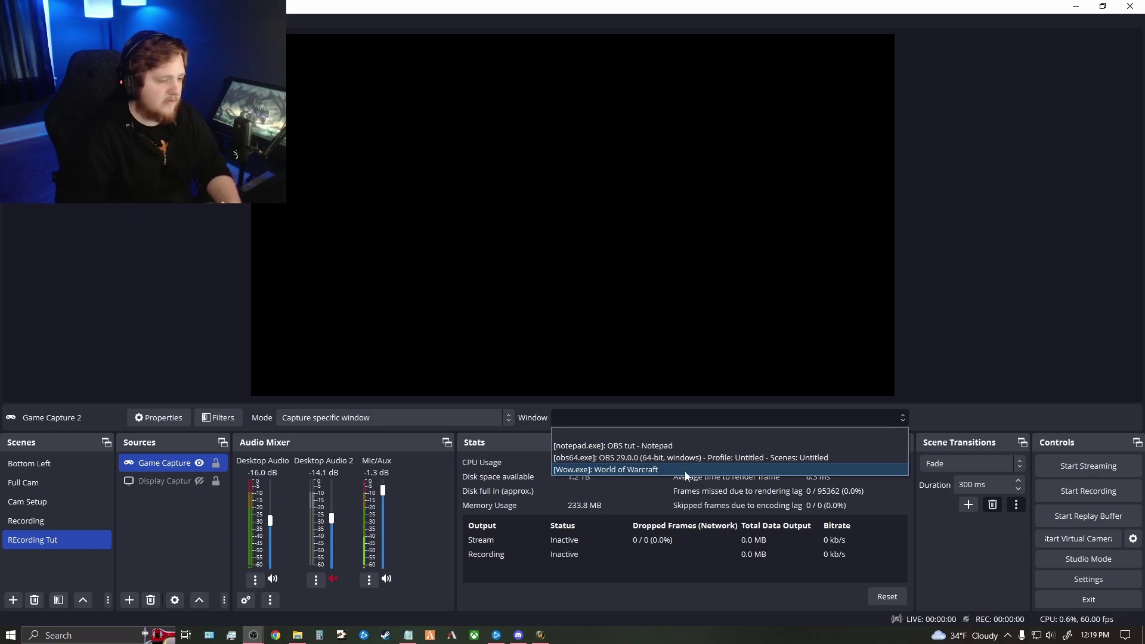
click(685, 471)
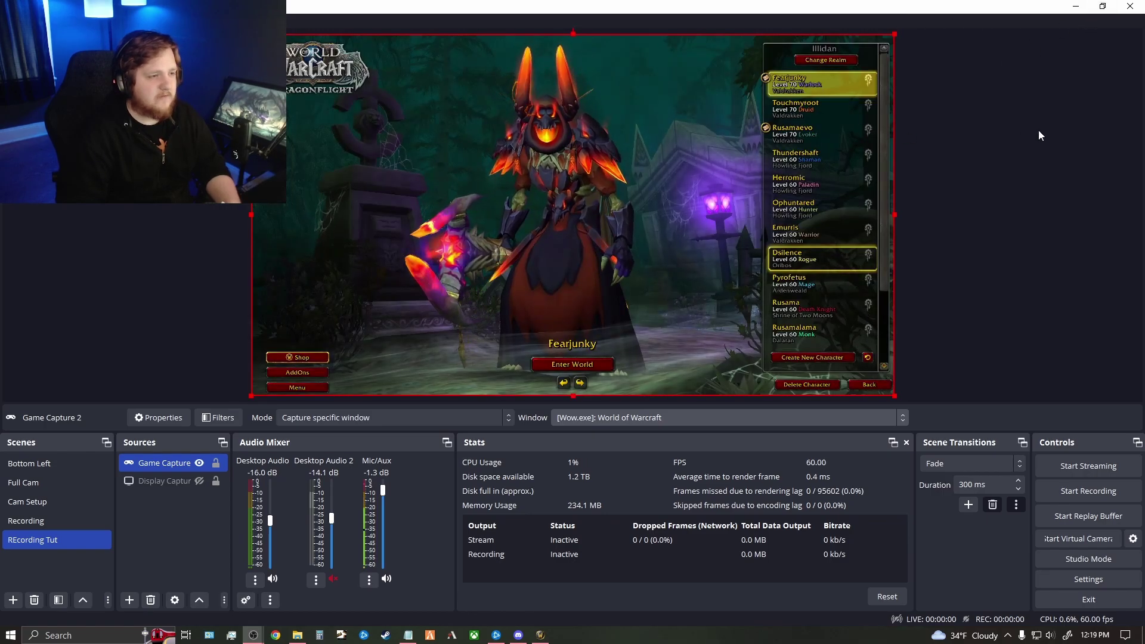
click(1039, 130)
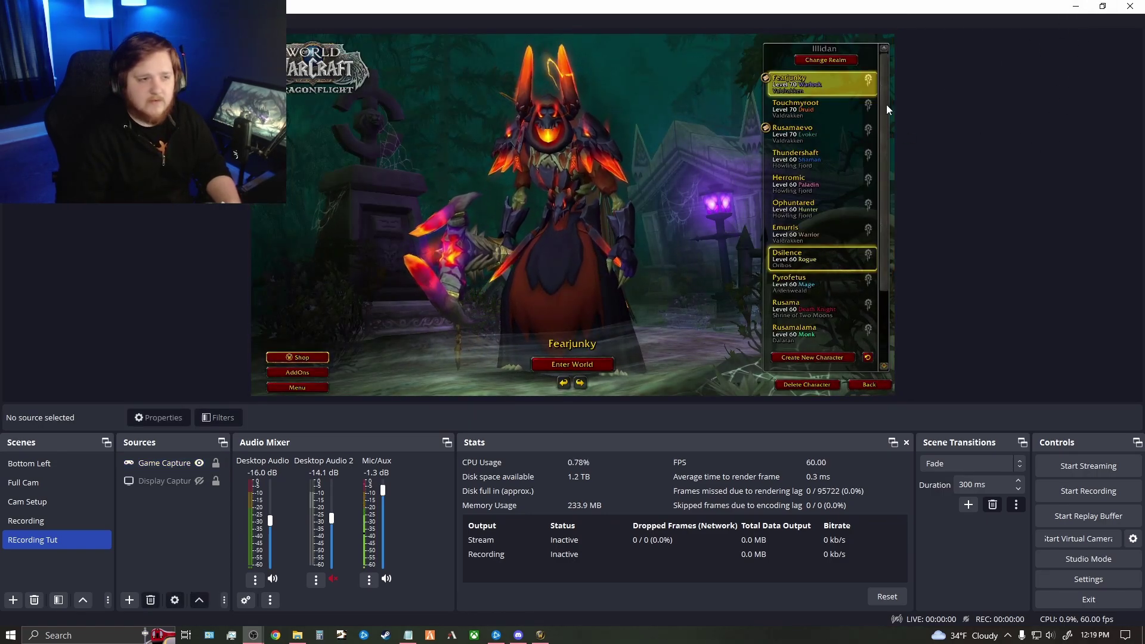
drag(596, 6, 634, 225)
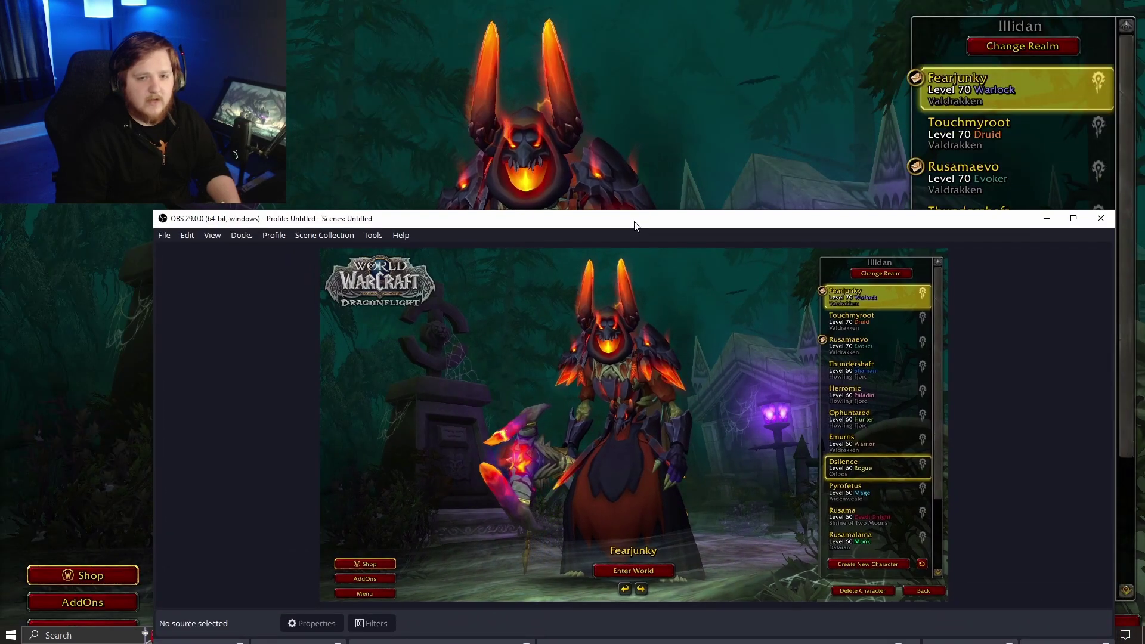
double_click(634, 221)
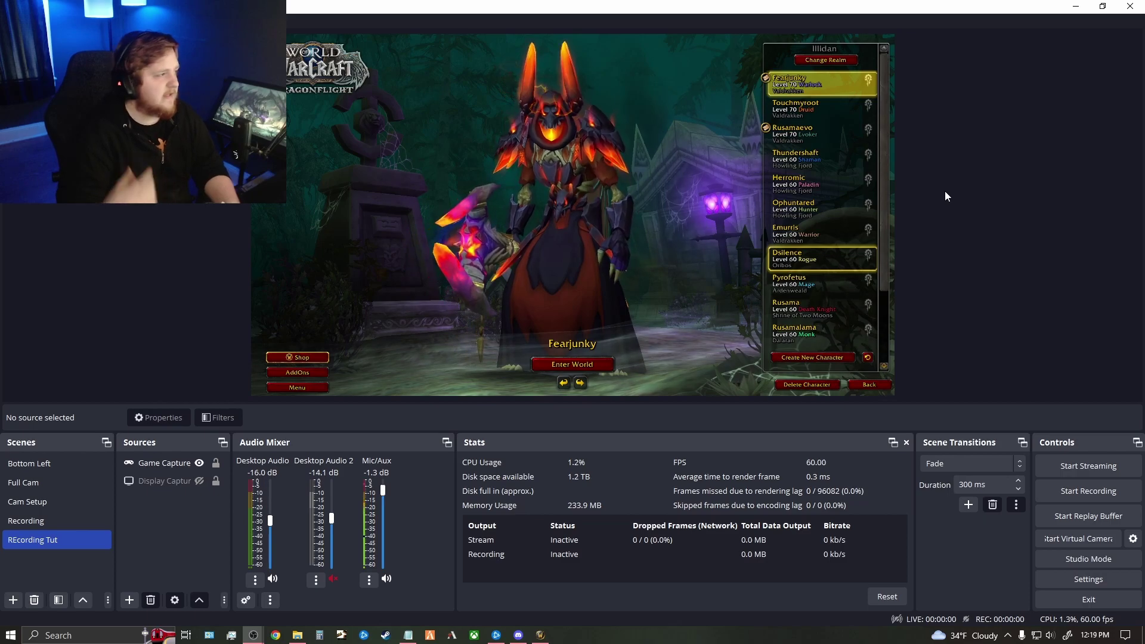
key(alt+Tab)
drag(119, 149, 24, 112)
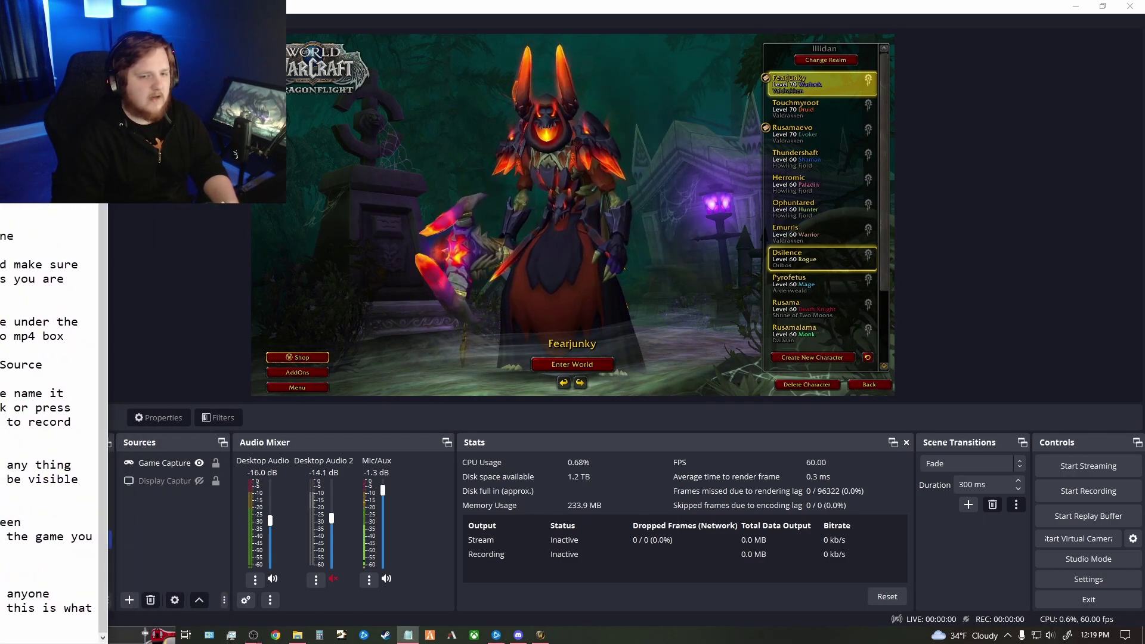
key(alt+Tab)
click(164, 462)
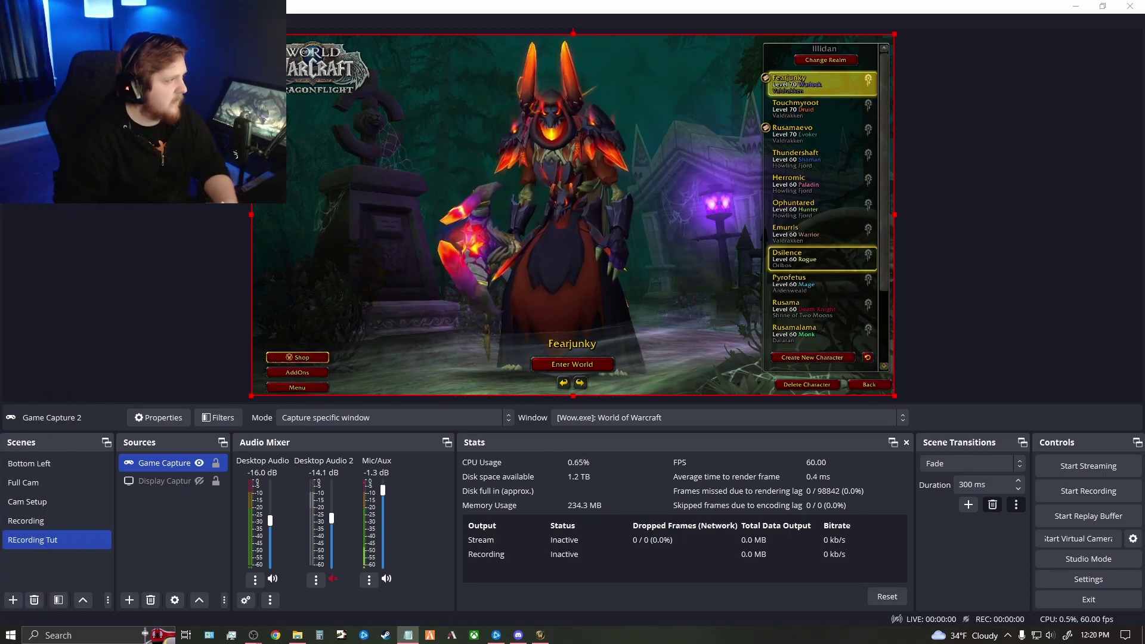
Hide Game Capture so the REcording Tut preview goes black, then bring up the source-type list.
click(280, 399)
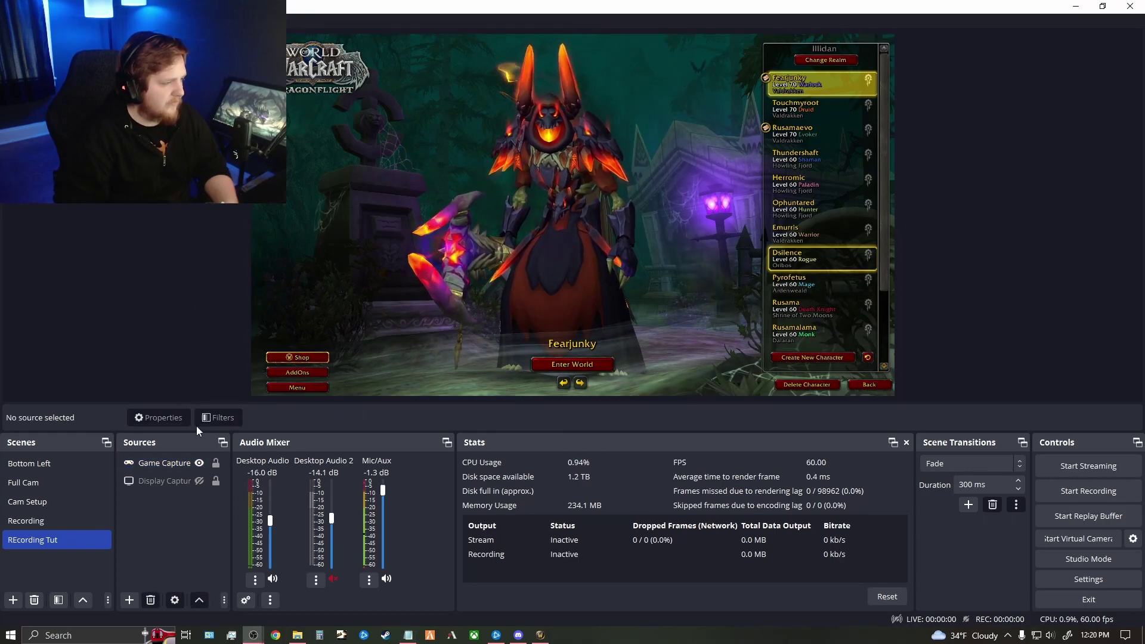
click(165, 465)
click(199, 464)
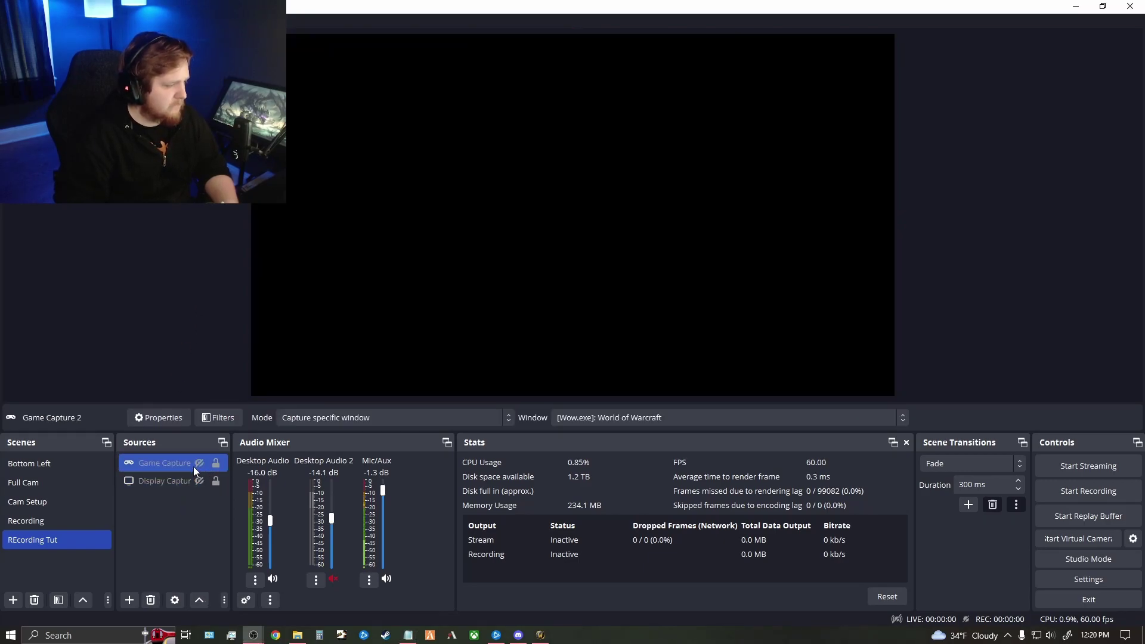
click(131, 600)
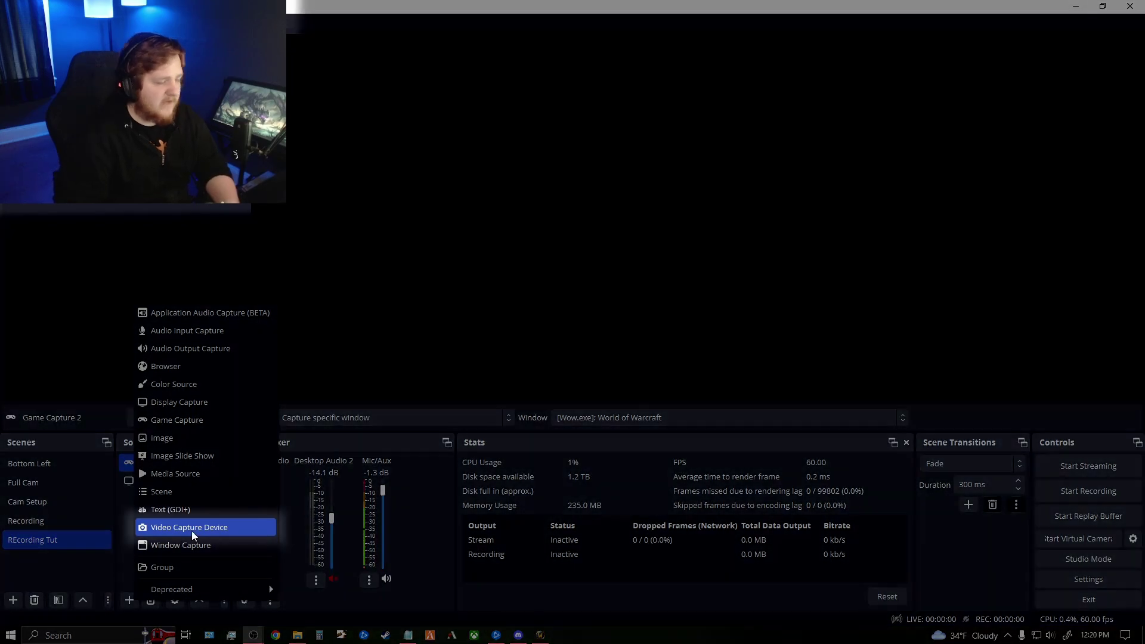
Add a Video Capture Device source with the default name, using the Game Capture 4K60 Pro MK.2 device.
click(191, 529)
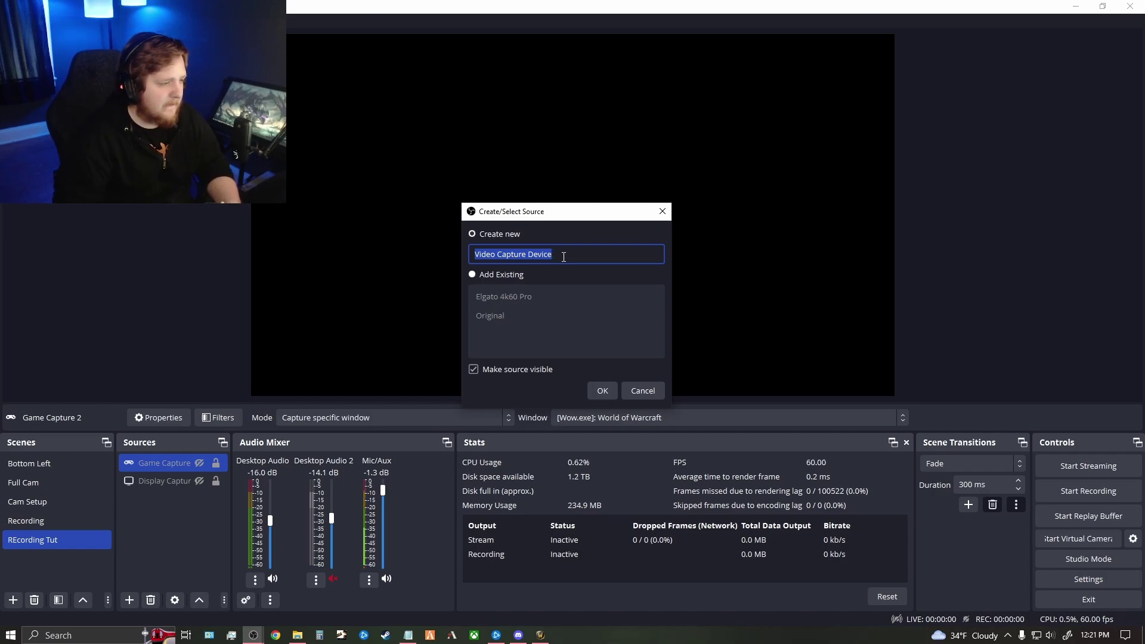
click(602, 391)
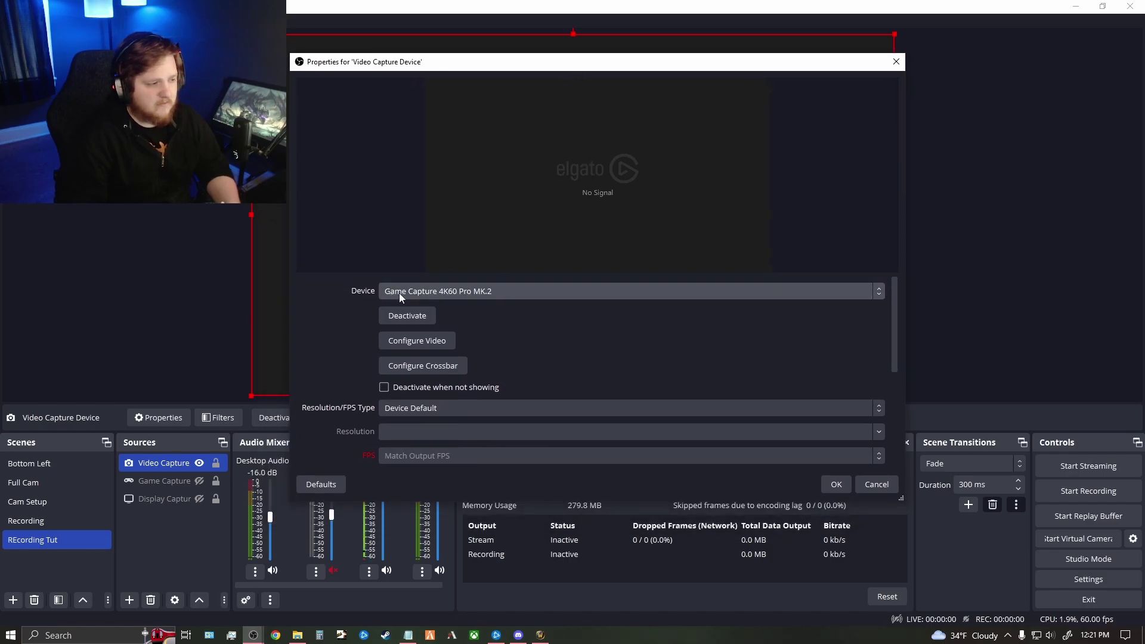
click(482, 291)
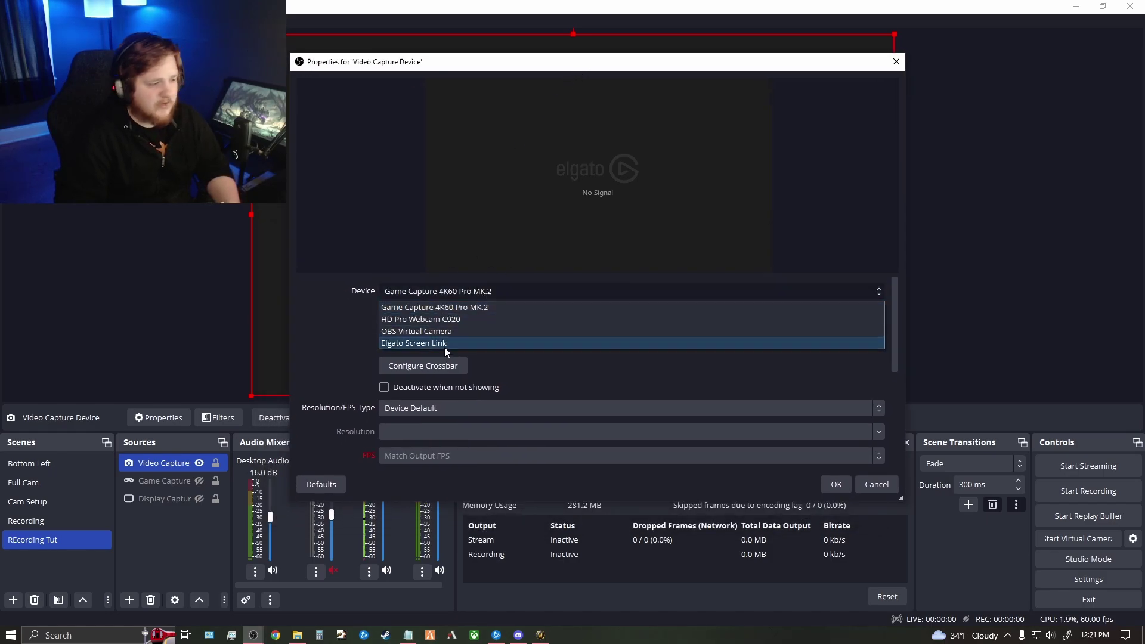
click(471, 292)
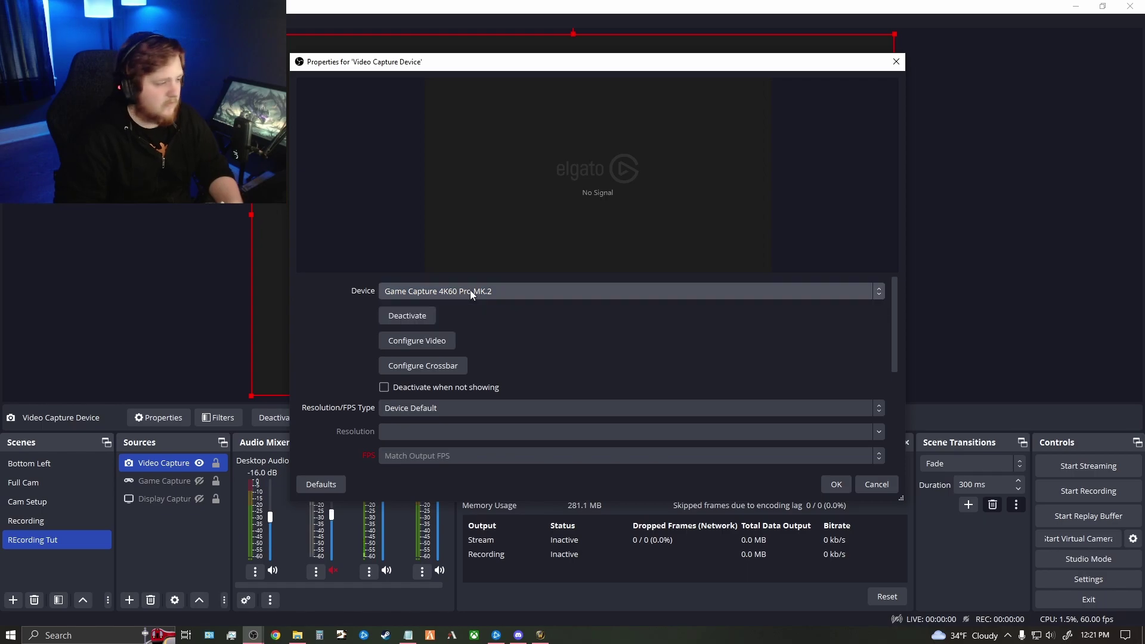
key(Return)
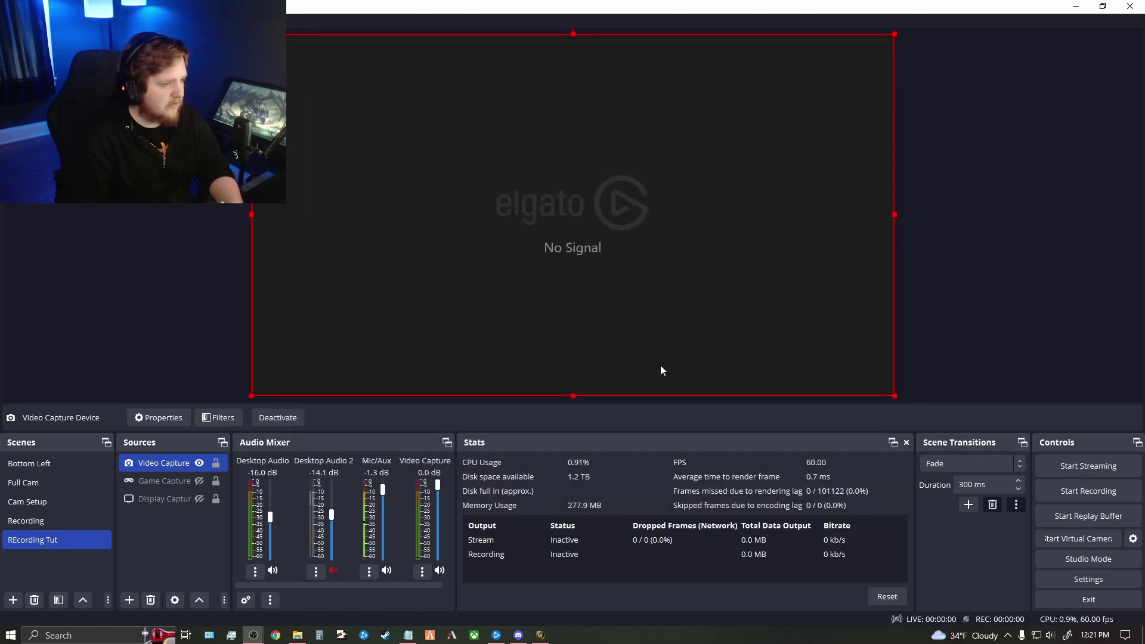
Hide the Video Capture source so all three REcording Tut sources are hidden.
click(943, 295)
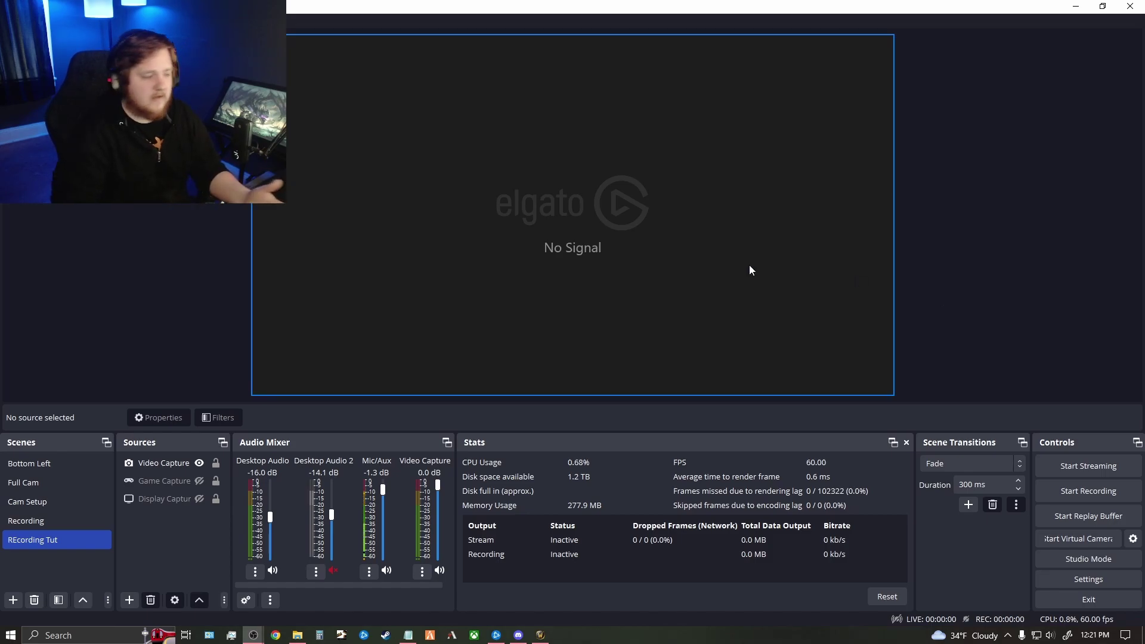
click(199, 463)
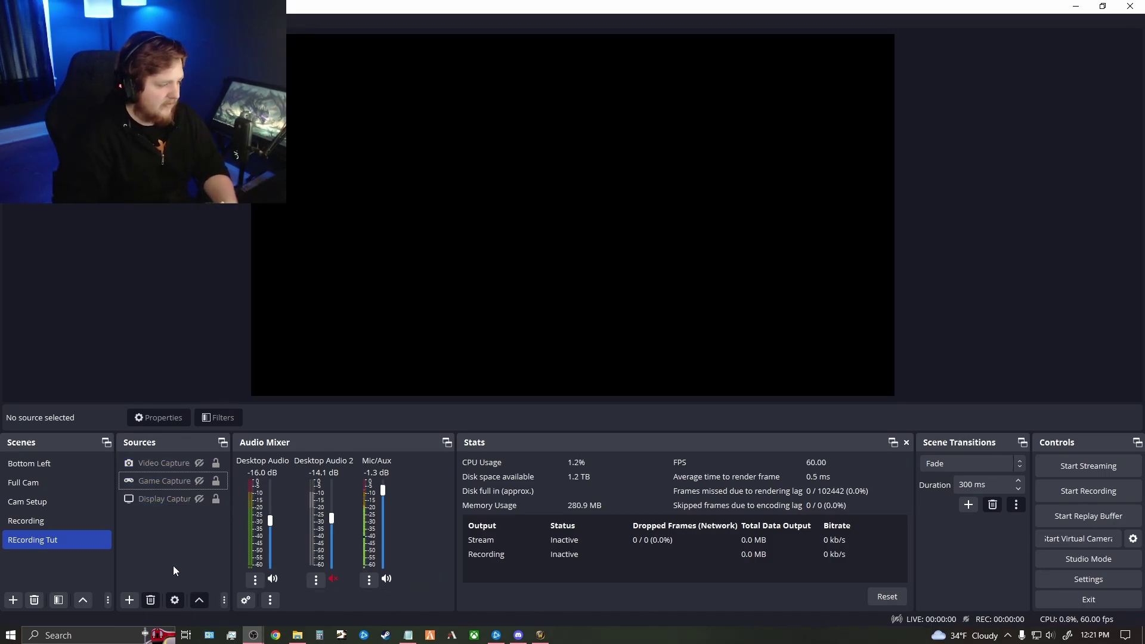